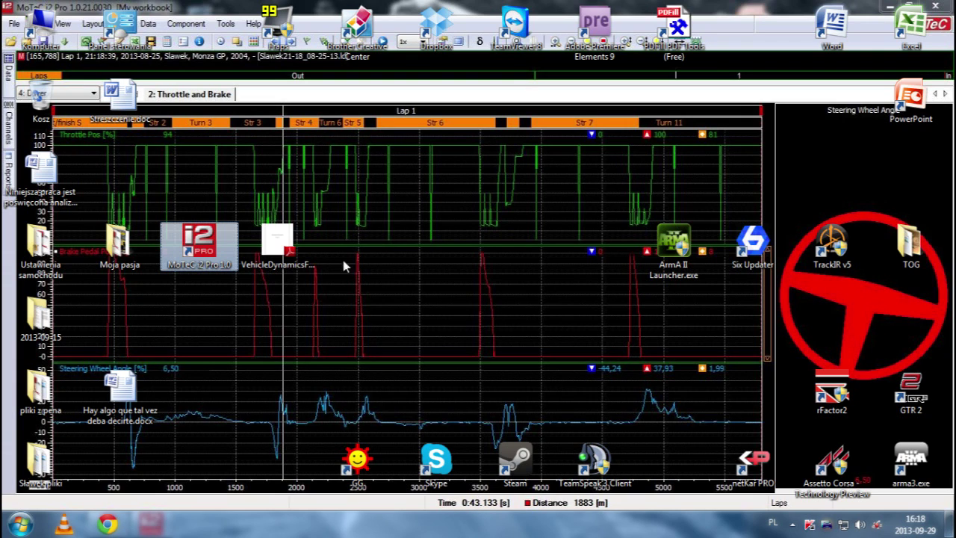
- Launch i2 Pro, open My first project, and create a workbook named 'Driver Activity'
double_click(204, 249)
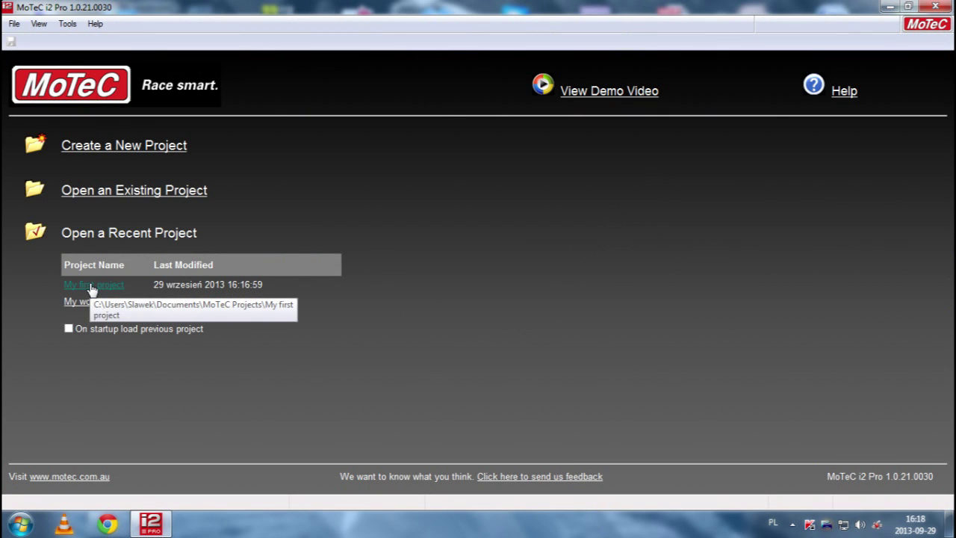
left_click(93, 287)
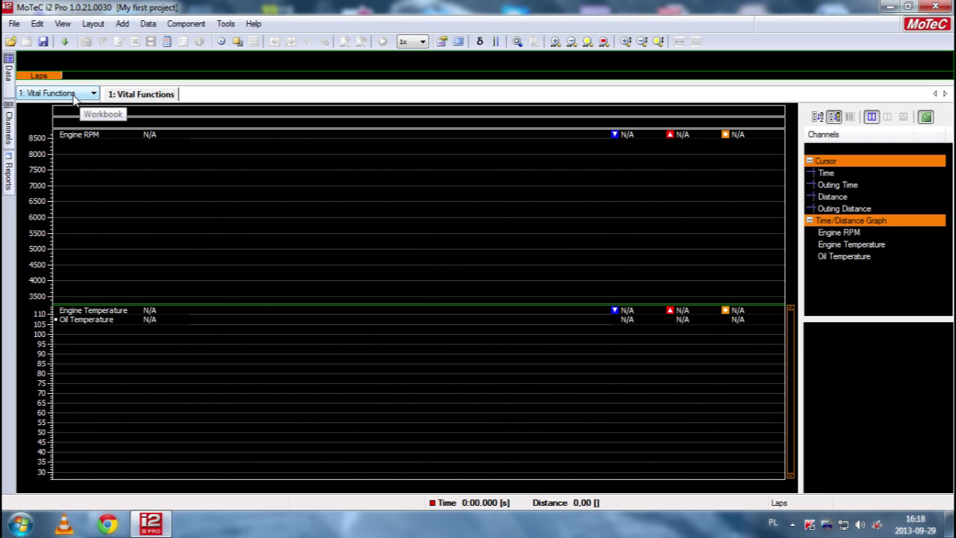
left_click(75, 95)
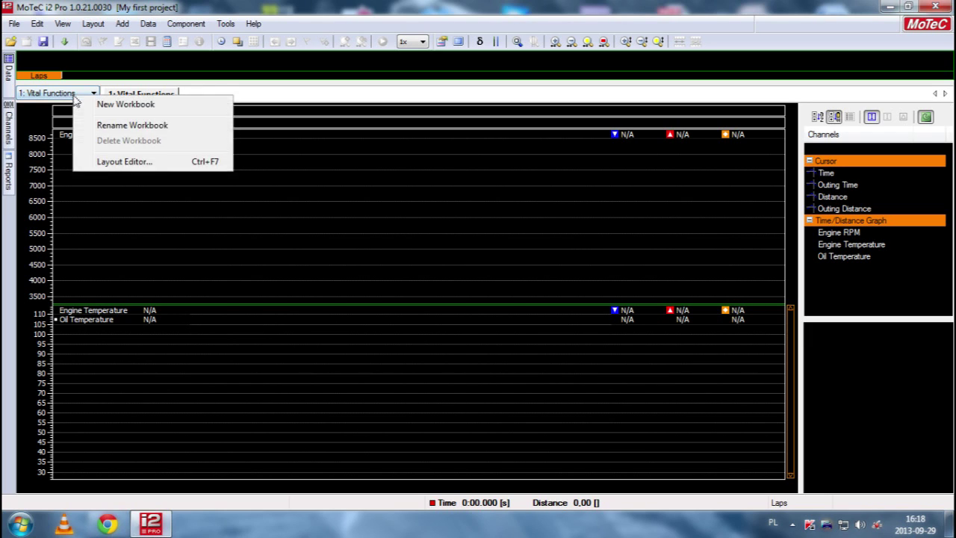
left_click(119, 104)
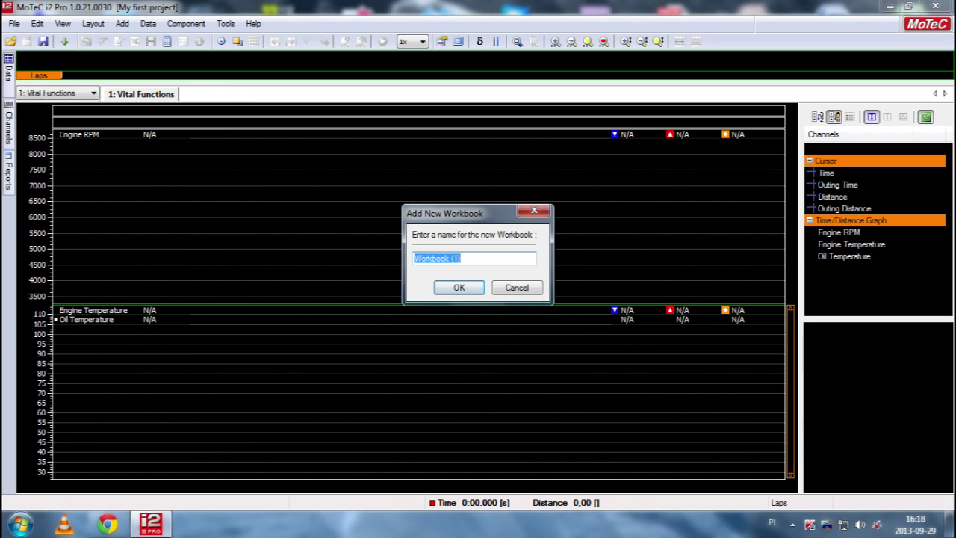
type("Driver Activity")
key("Return")
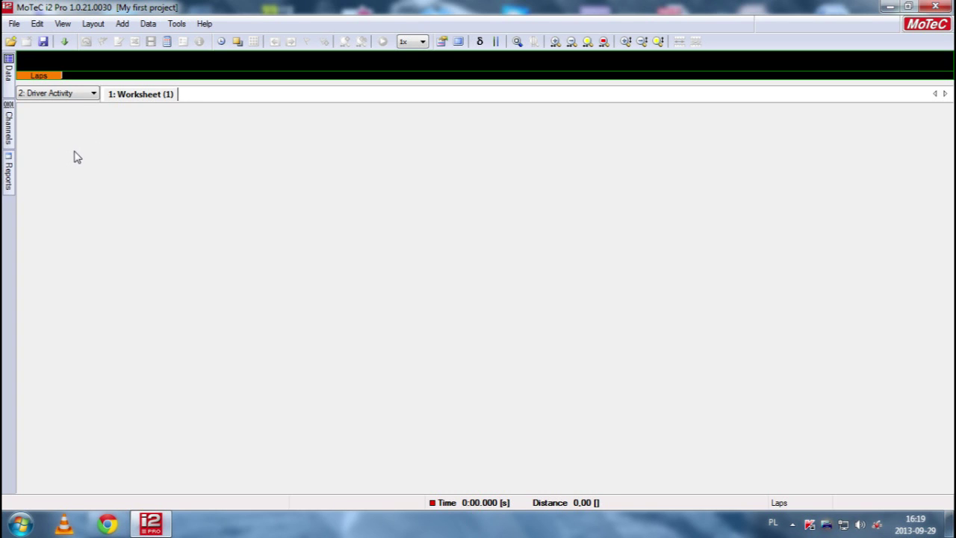
right_click(140, 159)
- Load the Barcelona testing session log into the project
mouse_move(167, 172)
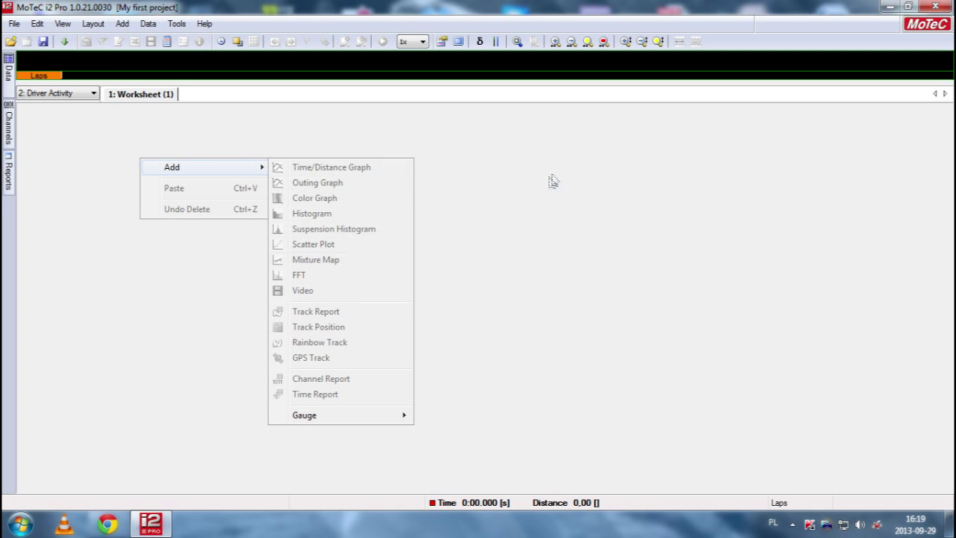
left_click(490, 171)
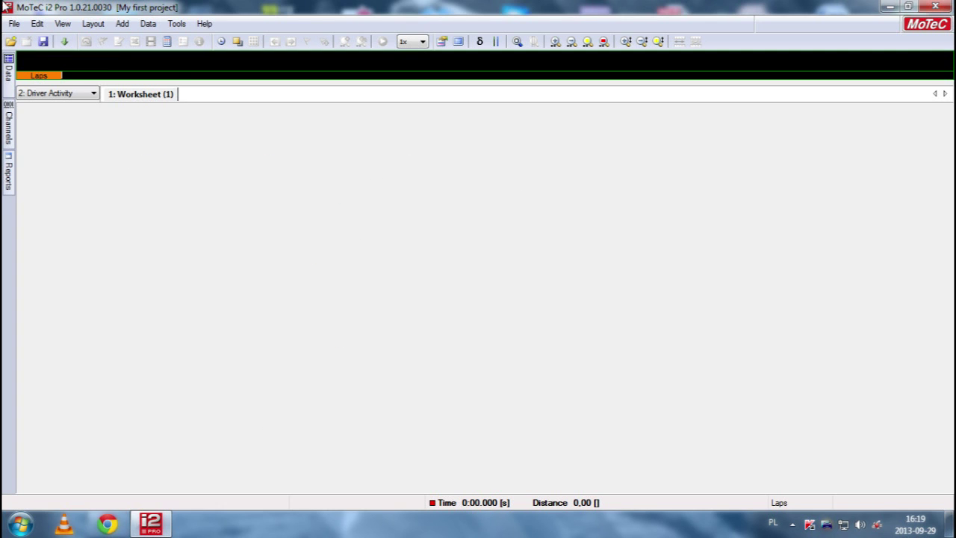
left_click(10, 42)
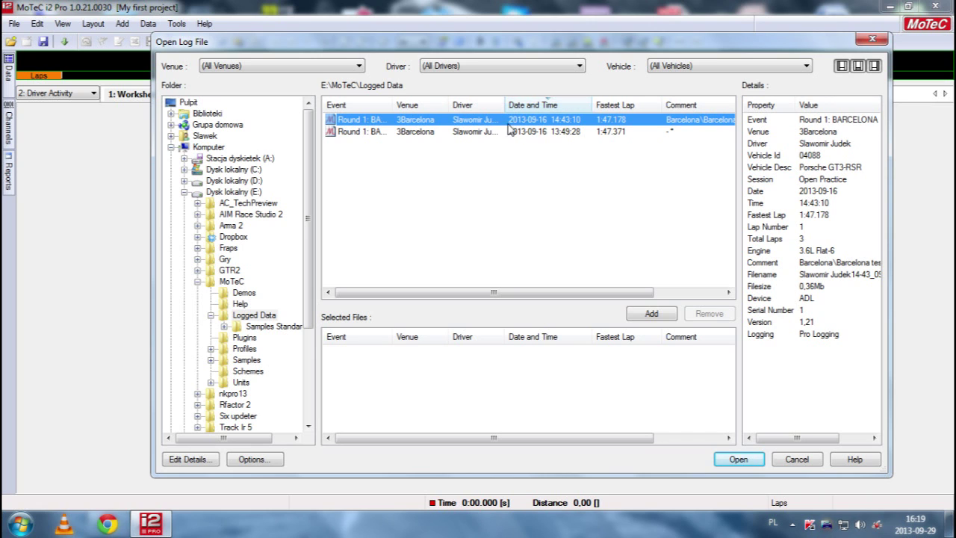
left_click(742, 461)
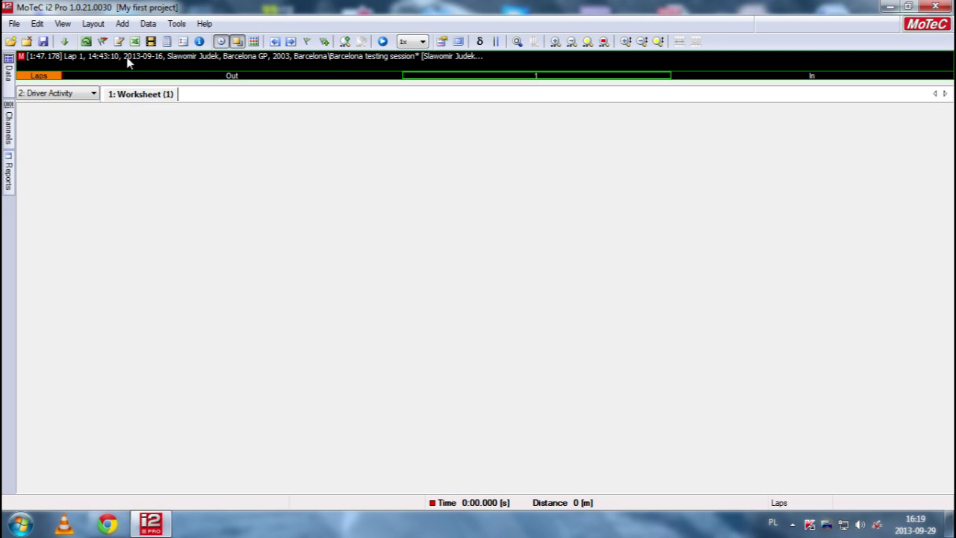
- Check the Vital Functions workbook, then return to the Driver Activity workbook
left_click(83, 97)
left_click(53, 104)
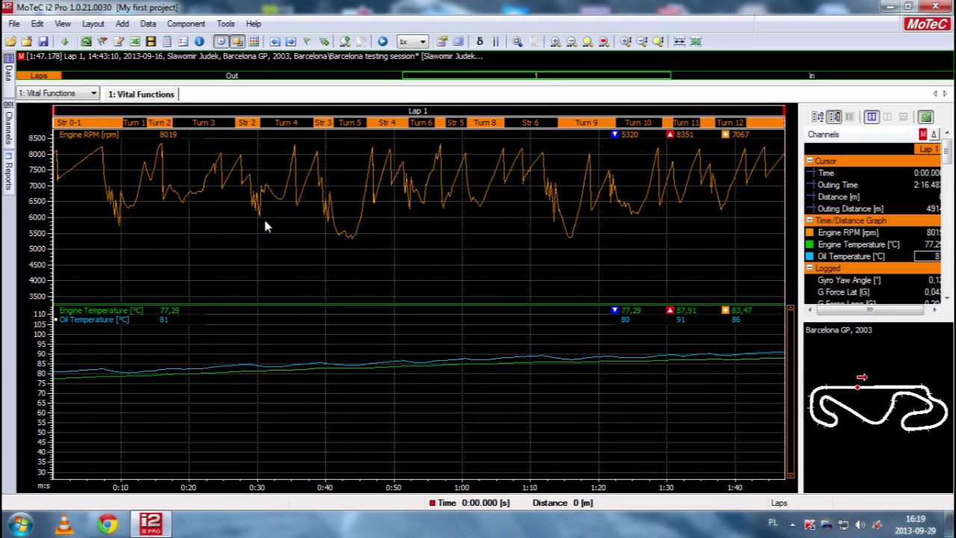
left_click(75, 95)
left_click(71, 114)
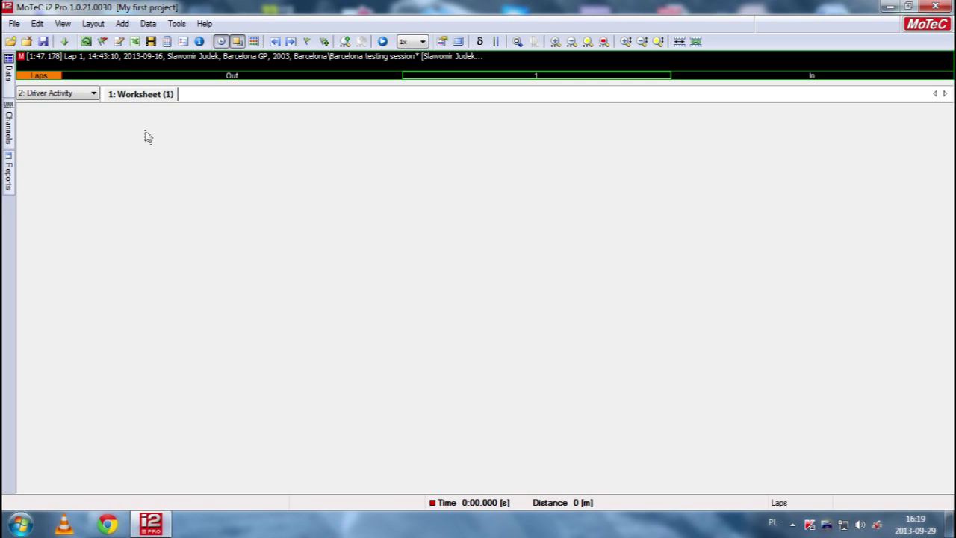
right_click(177, 169)
- Add a time/distance graph with Throttle Pos in Group 1
mouse_move(219, 175)
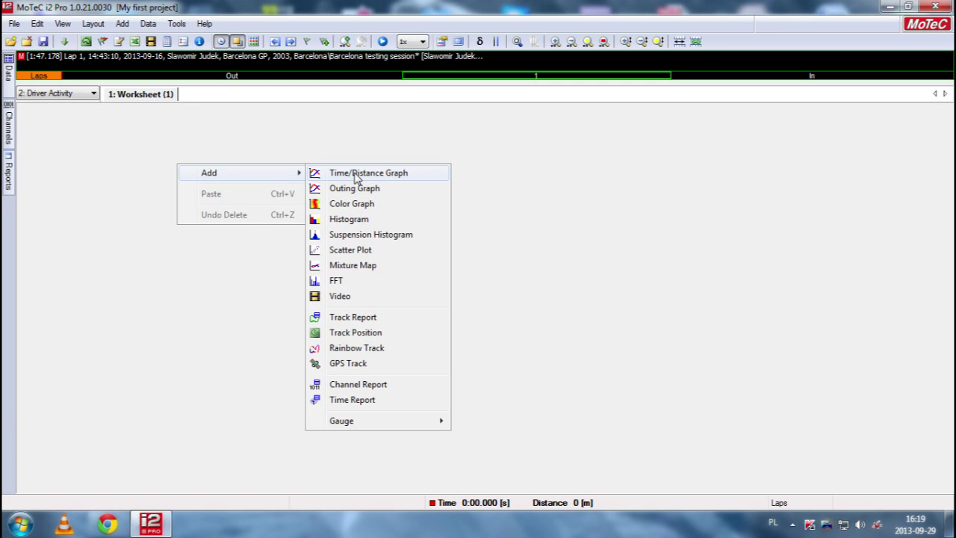
left_click(356, 174)
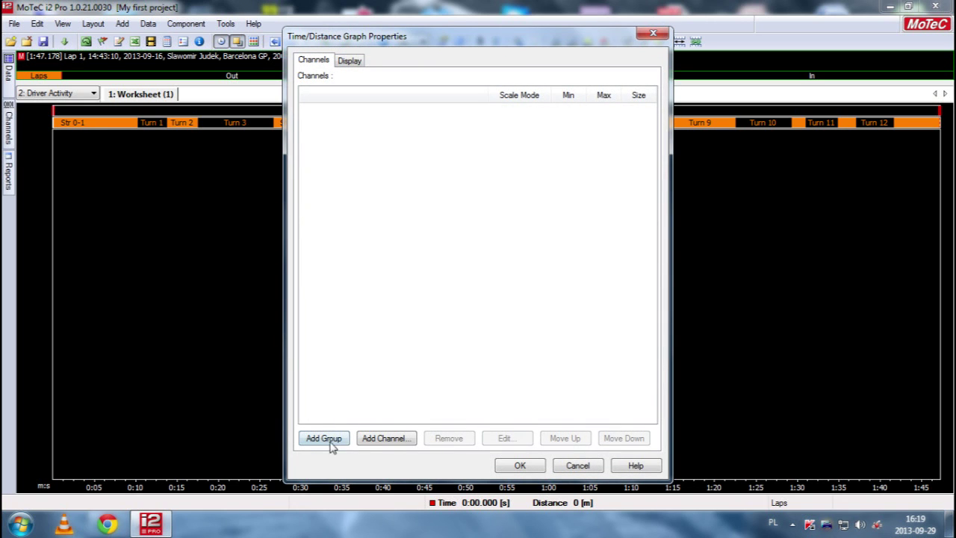
left_click(323, 442)
left_click(381, 442)
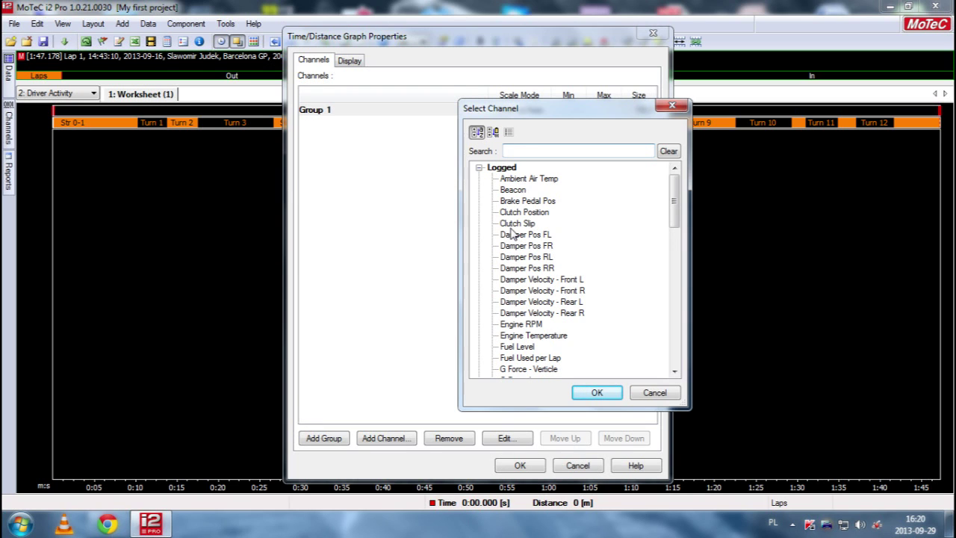
type("thr")
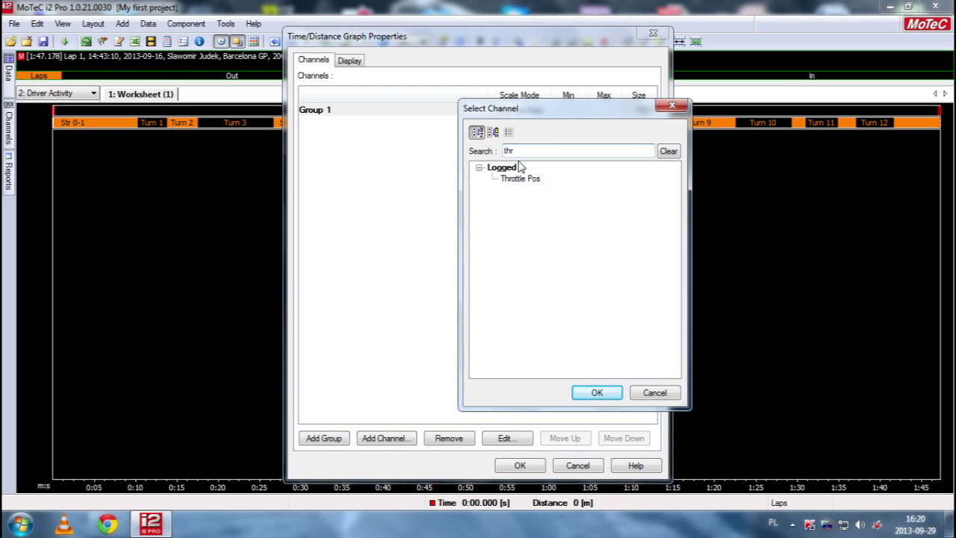
left_click(520, 179)
left_click(596, 394)
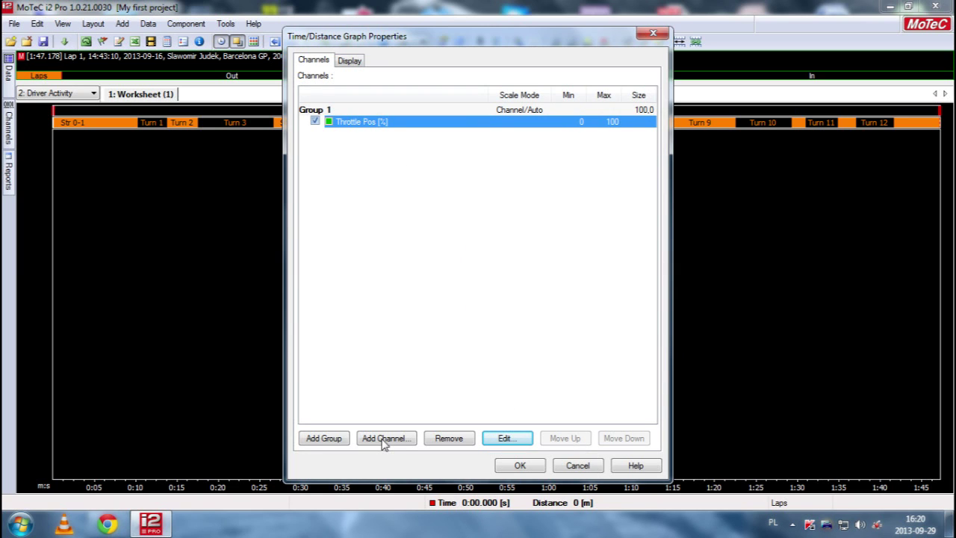
- Add Brake Pedal Pos as Group 2 and Steering Wheel Angle as Group 3
left_click(331, 439)
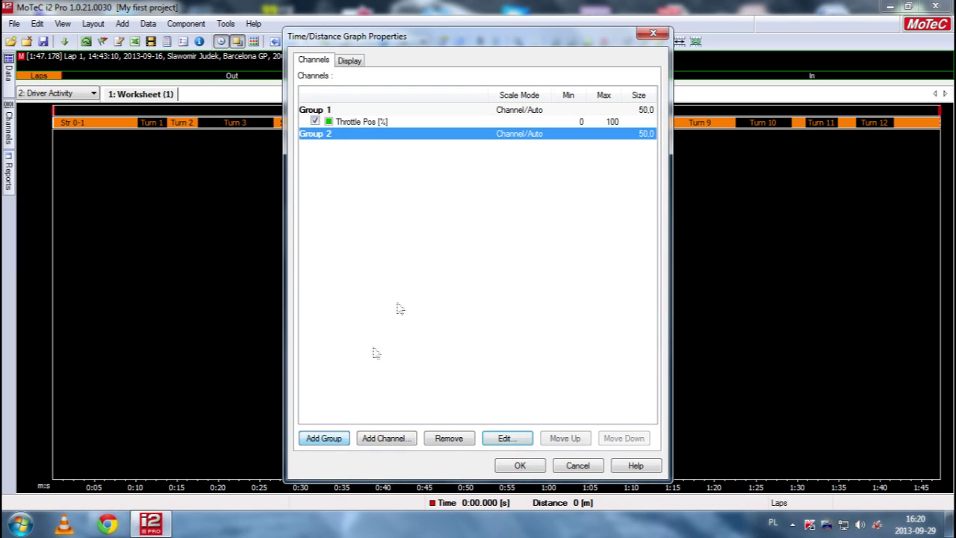
left_click(388, 439)
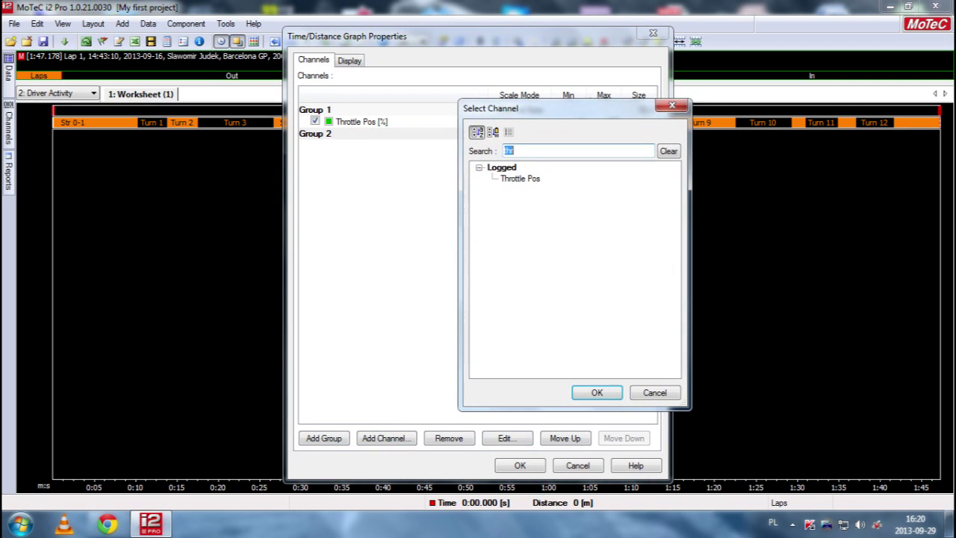
type("brake")
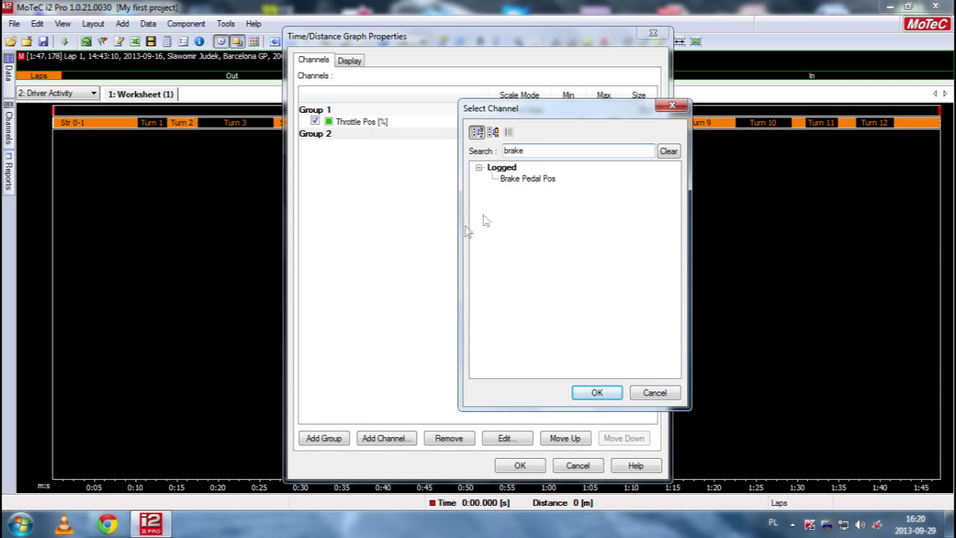
double_click(521, 179)
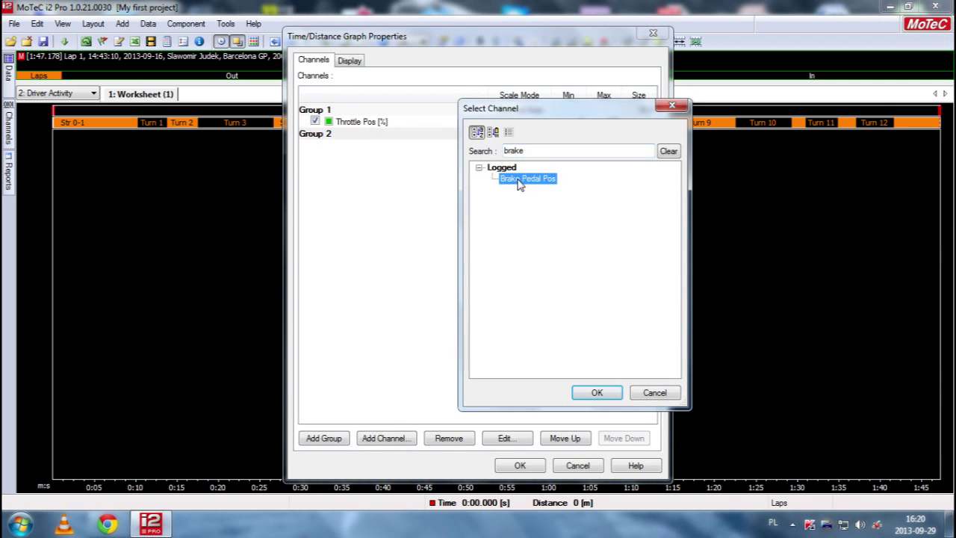
left_click(333, 439)
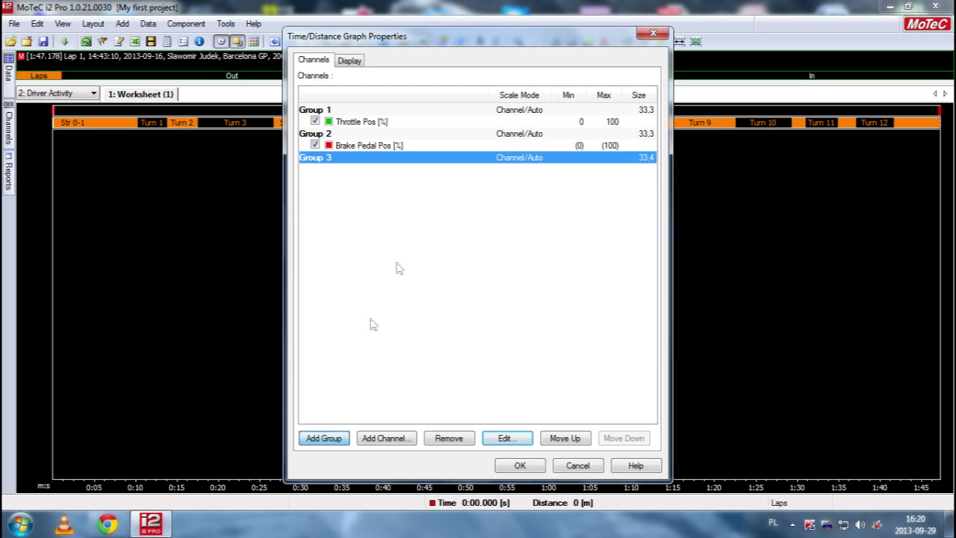
left_click(379, 439)
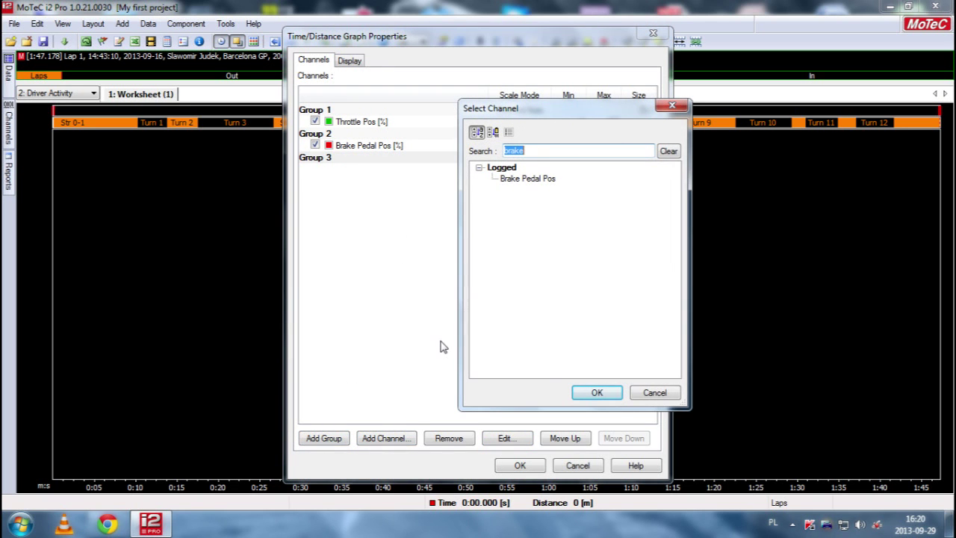
type("stee")
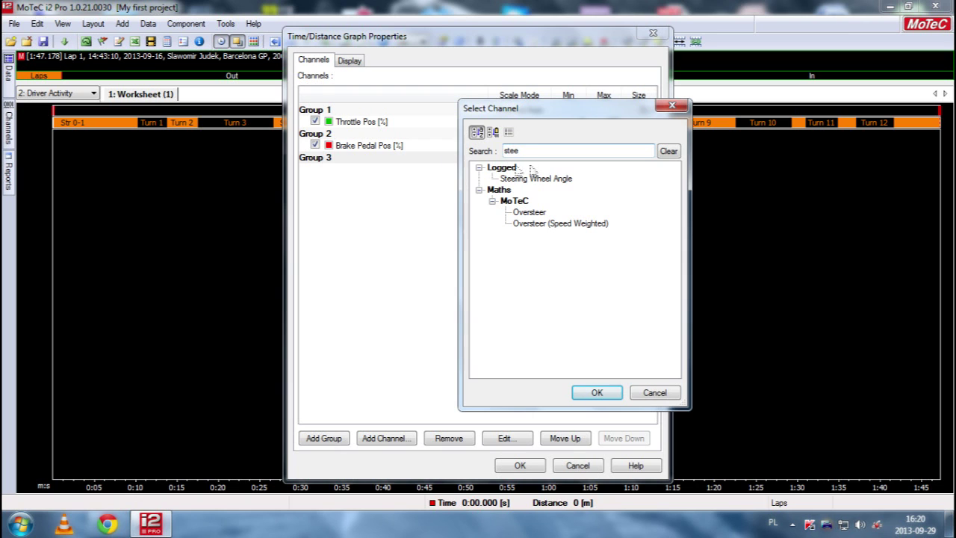
left_click(536, 178)
left_click(590, 393)
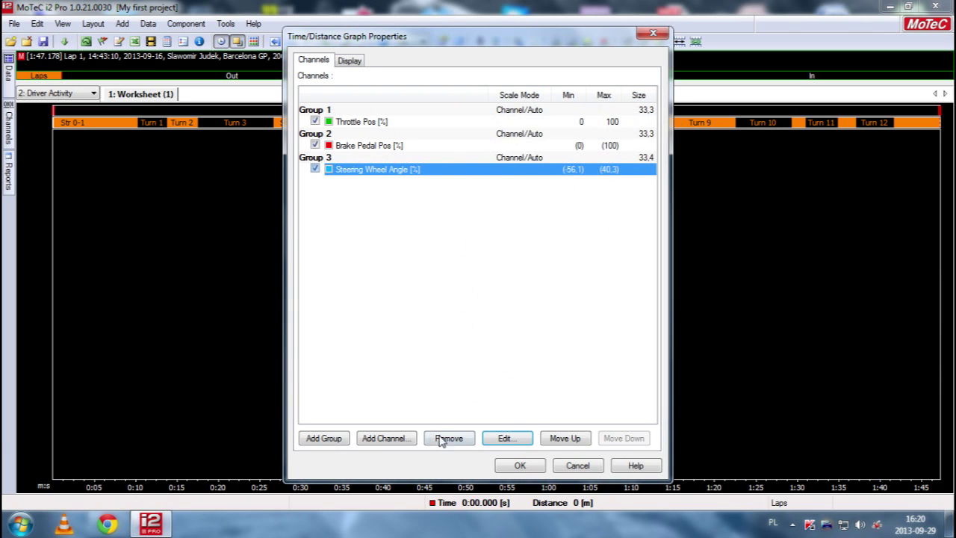
- Add Gear as Group 4 and confirm the four-group graph
left_click(376, 438)
type("g")
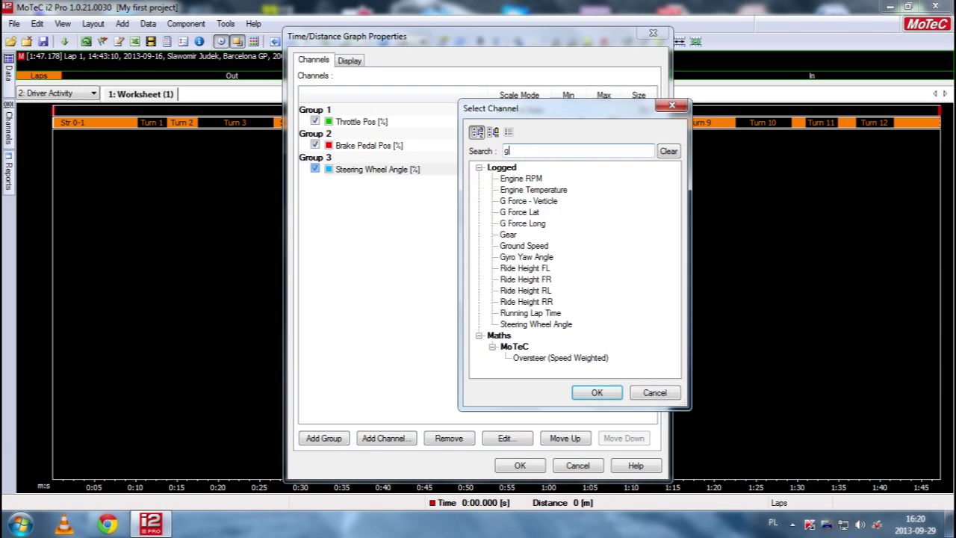
type("ear")
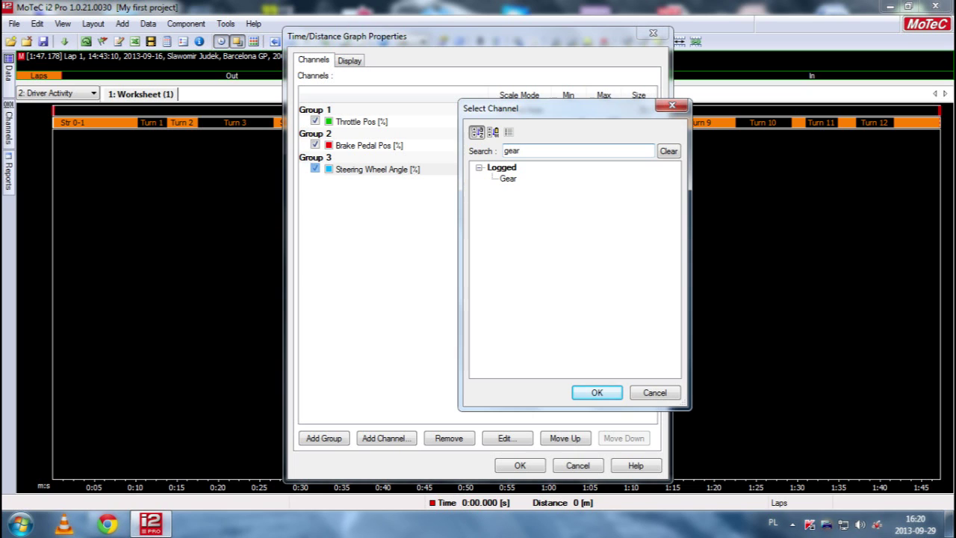
left_click(508, 180)
left_click(597, 392)
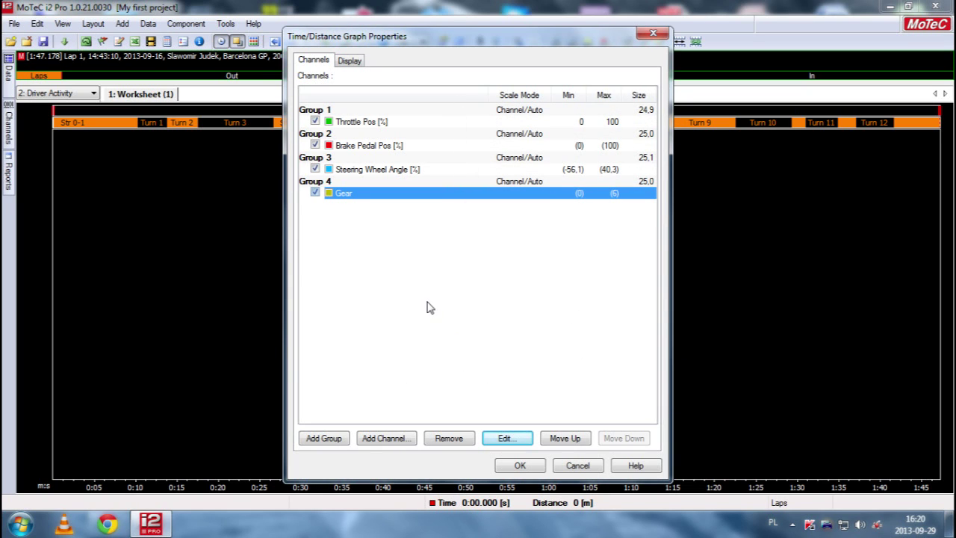
left_click(521, 465)
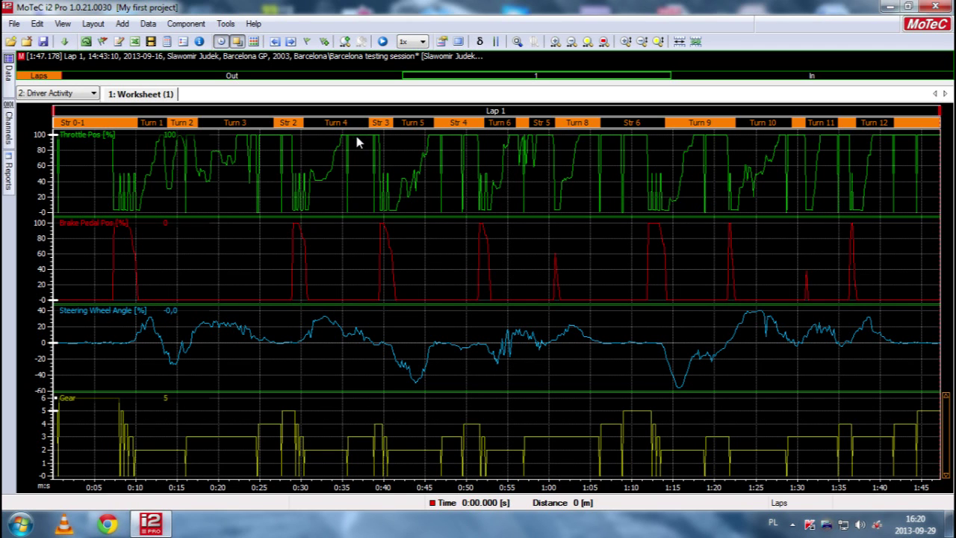
- Reopen the time/distance graph's Properties dialog from its context menu
right_click(283, 163)
left_click(314, 173)
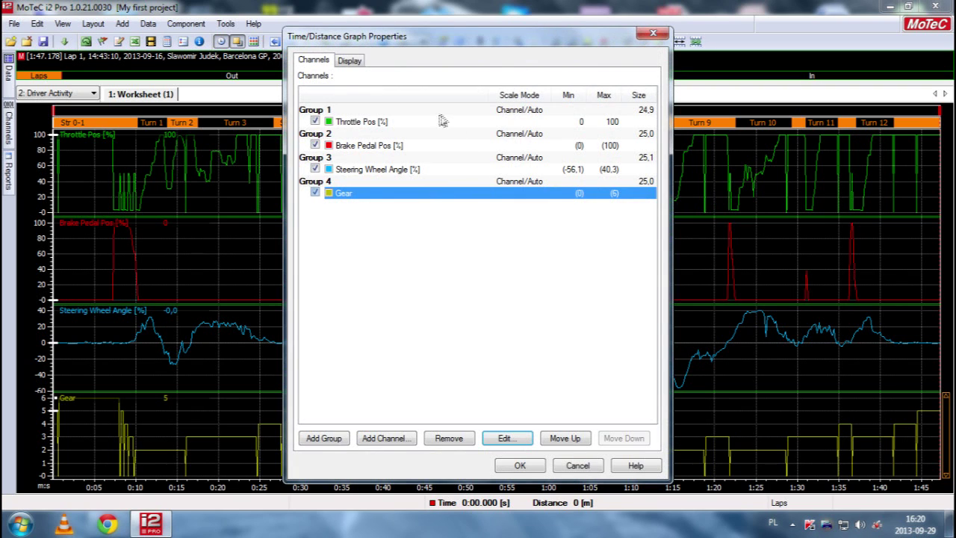
- Set the Throttle Pos group to a manual 0–110 scale
left_click(355, 111)
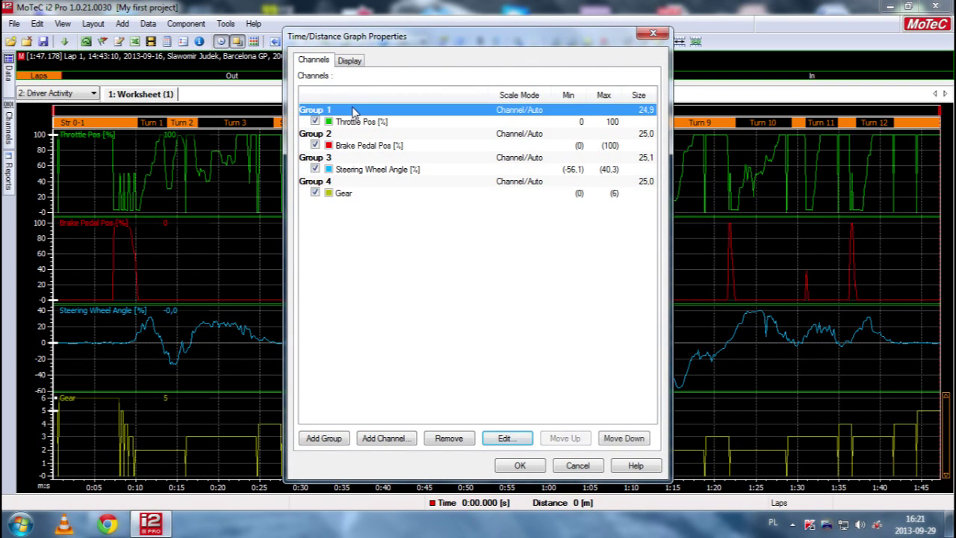
double_click(356, 111)
left_click(439, 203)
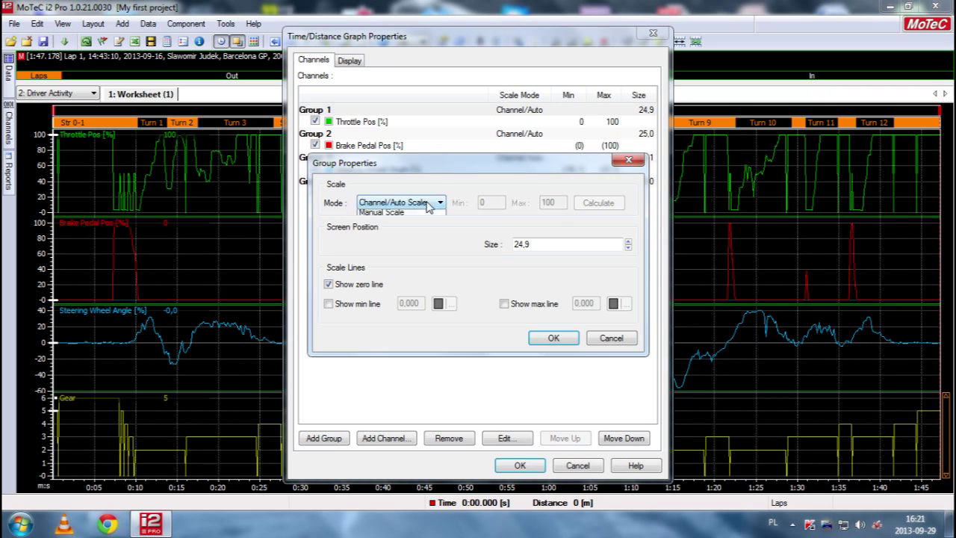
left_click(399, 225)
double_click(550, 203)
type("110")
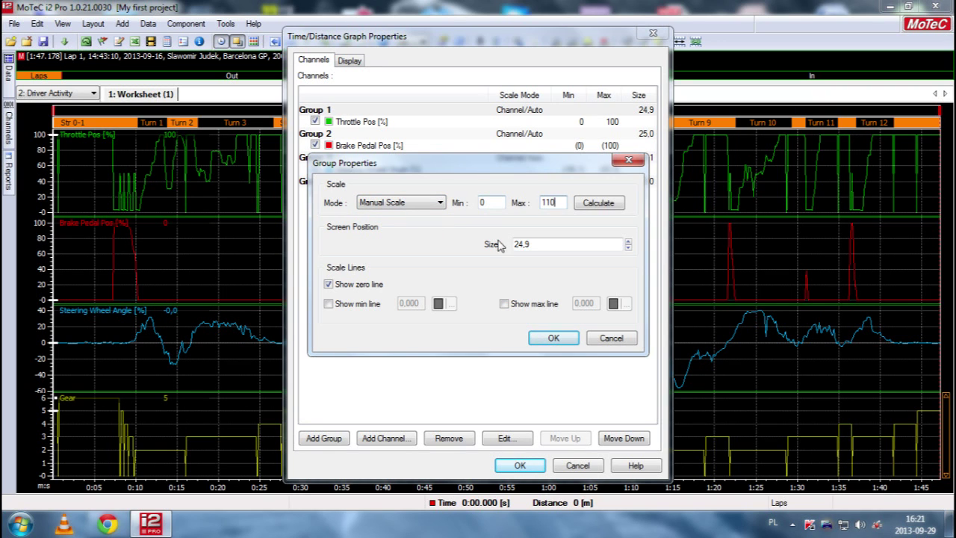
left_click(553, 338)
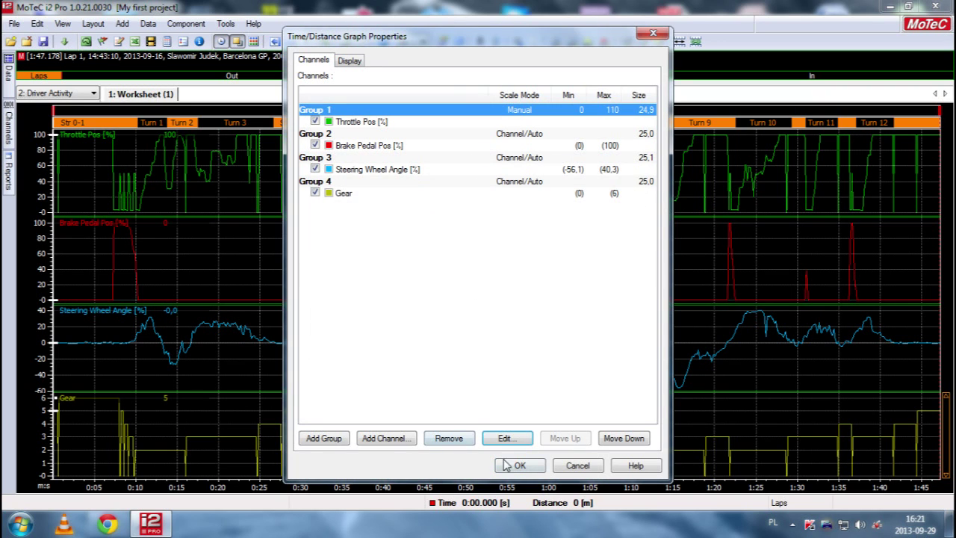
left_click(511, 466)
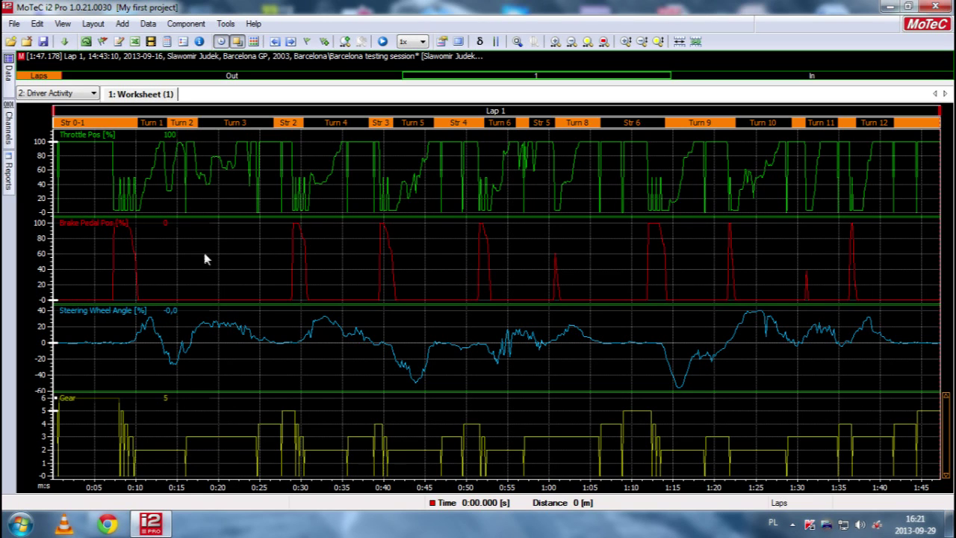
- Set the Brake Pedal Pos group to a manual 0–110 scale as well
right_click(228, 239)
left_click(274, 247)
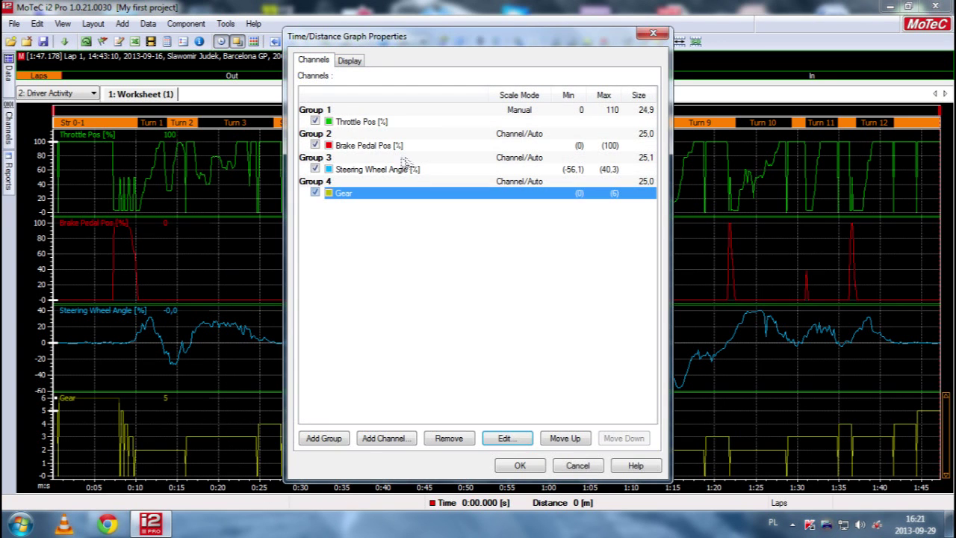
double_click(321, 135)
left_click(388, 204)
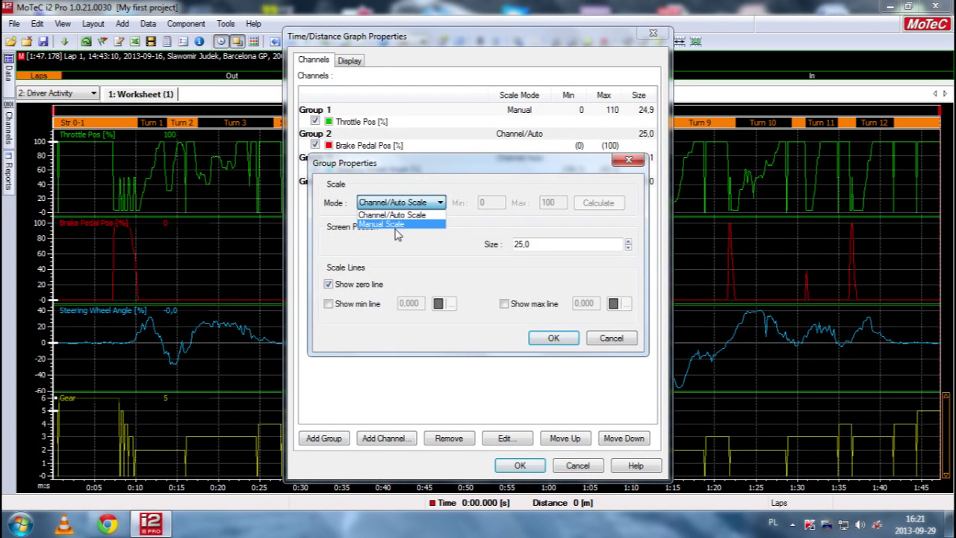
left_click(395, 225)
double_click(554, 203)
type("1")
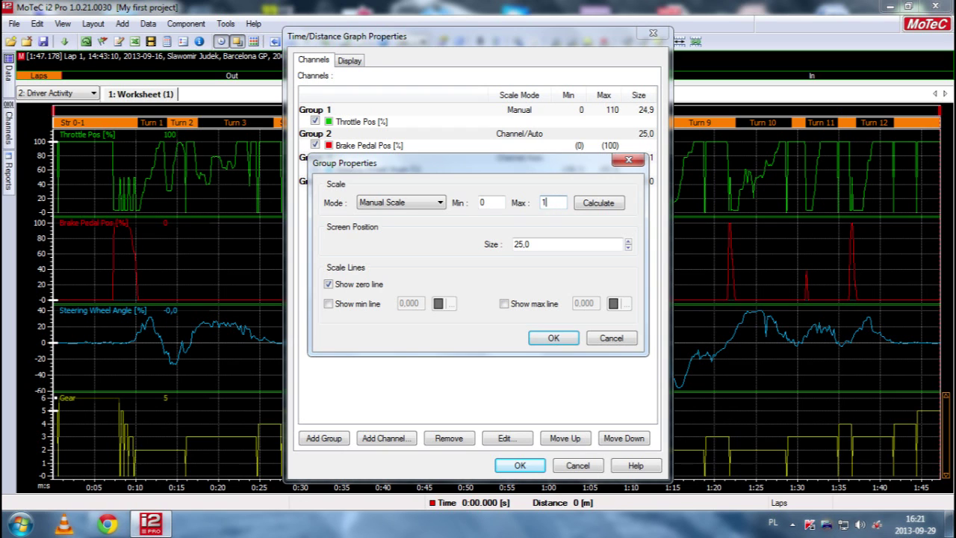
type("10")
left_click(554, 337)
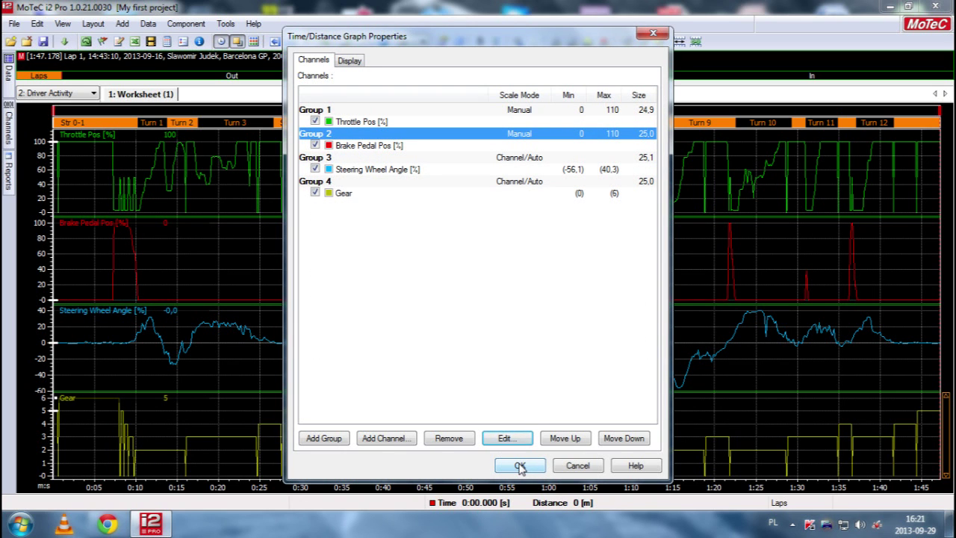
left_click(520, 466)
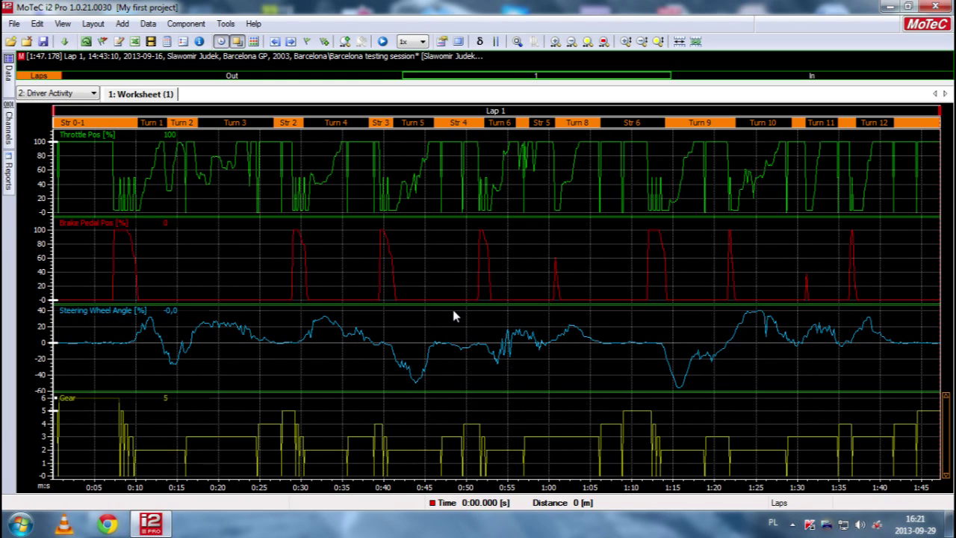
- Turn on the Values Window to show channel values and the track map
left_click(62, 23)
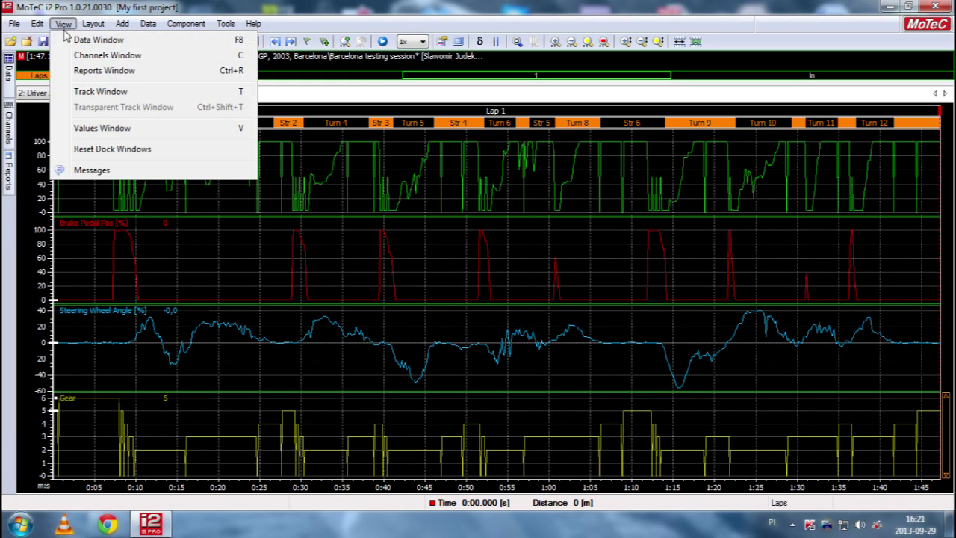
left_click(98, 127)
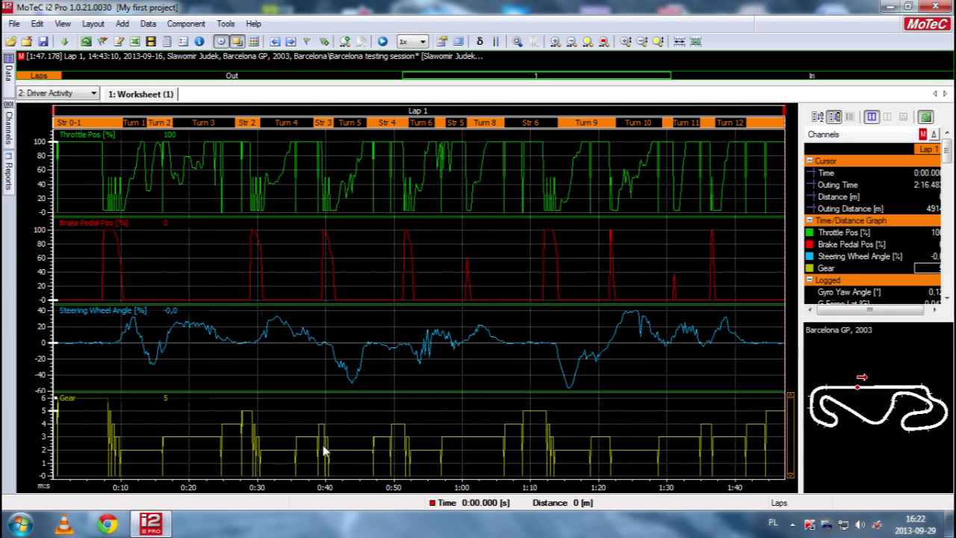
- Zoom the time axis, set the cursor near 1:10.45, and narrow the graph from the right
scroll(258, 437, "up", 2)
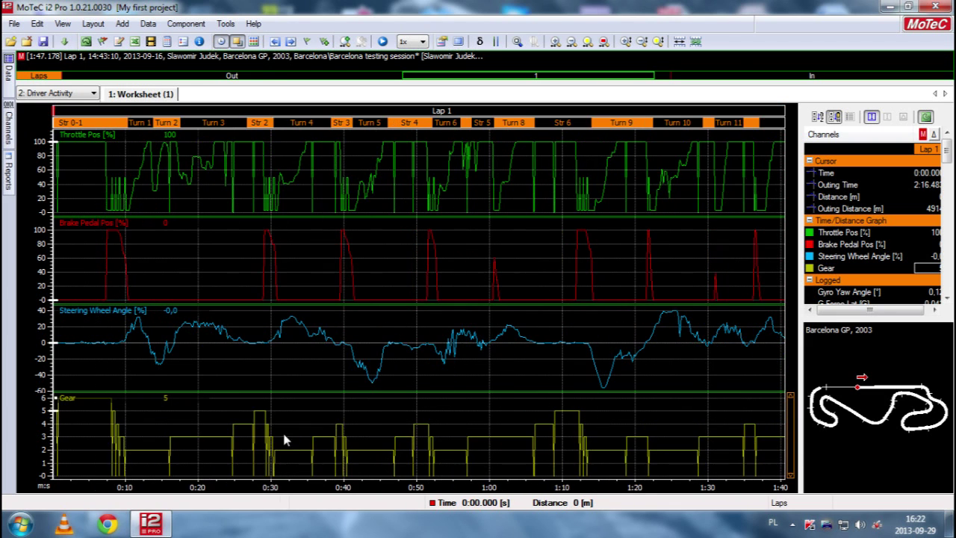
left_click(491, 443)
key("Right")
key("Right")
key("Right")
key("Right")
key("Right")
key("Right")
key("Right")
key("Right")
key("Right")
key("Right")
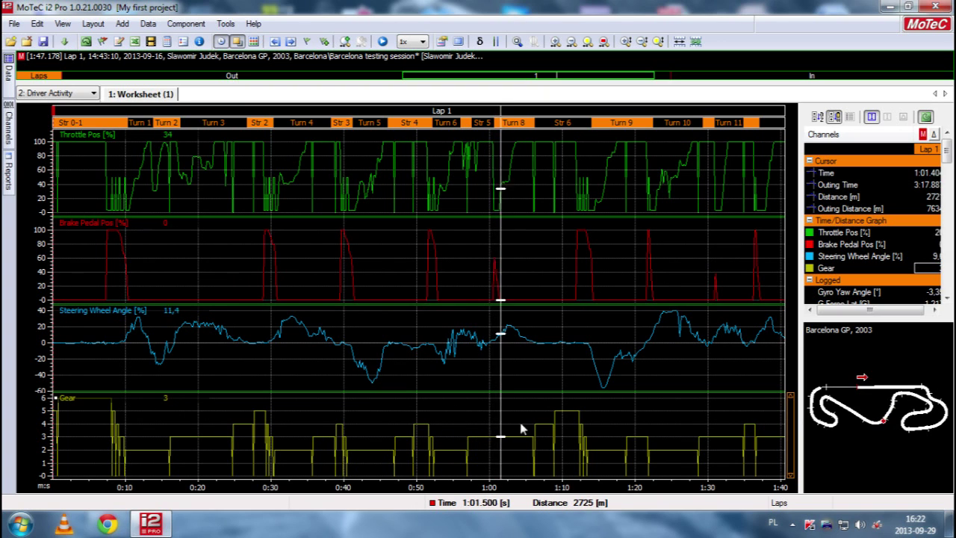
left_click(543, 428)
left_click(566, 424)
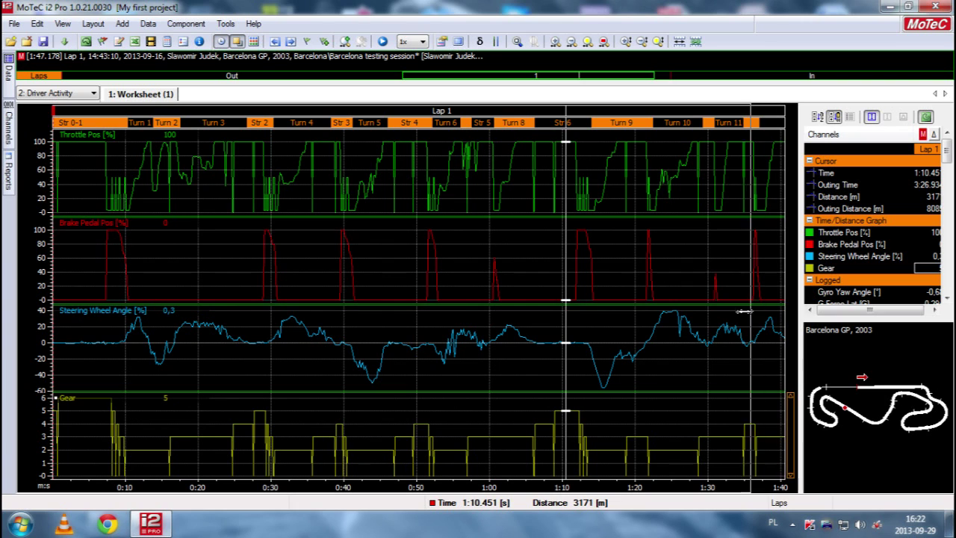
left_click_drag(703, 319, 701, 319)
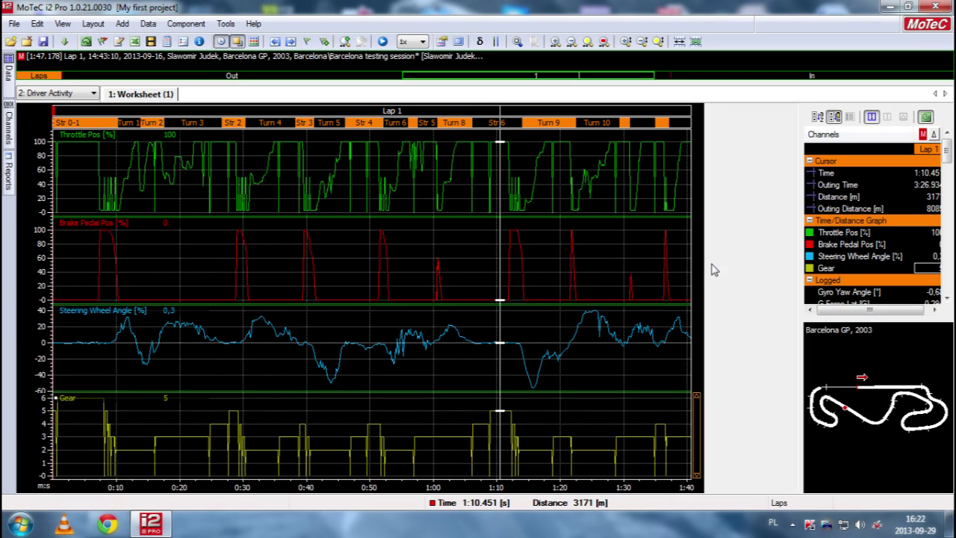
- Add a Steering Wheel gauge driven by Steering Wheel Angle with clockwise polarity
right_click(749, 322)
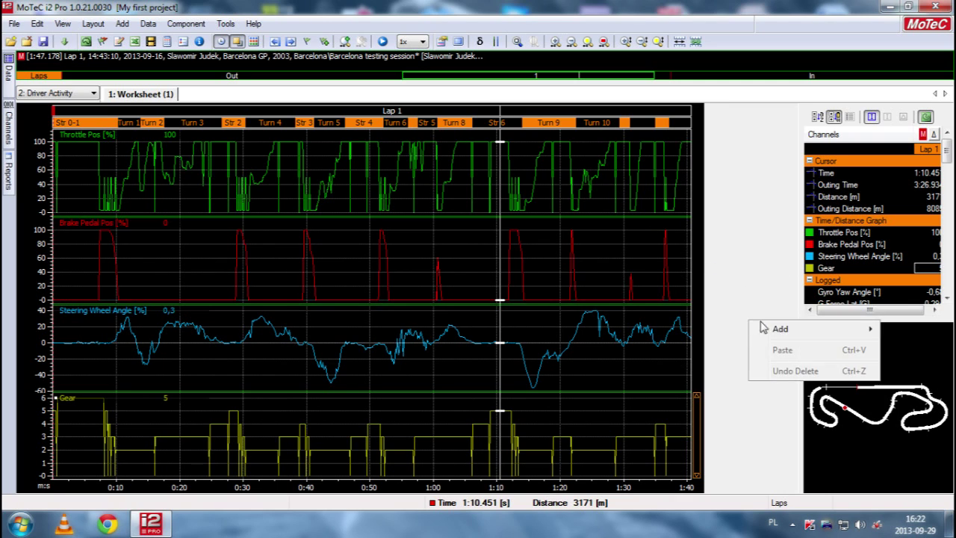
mouse_move(778, 329)
mouse_move(677, 329)
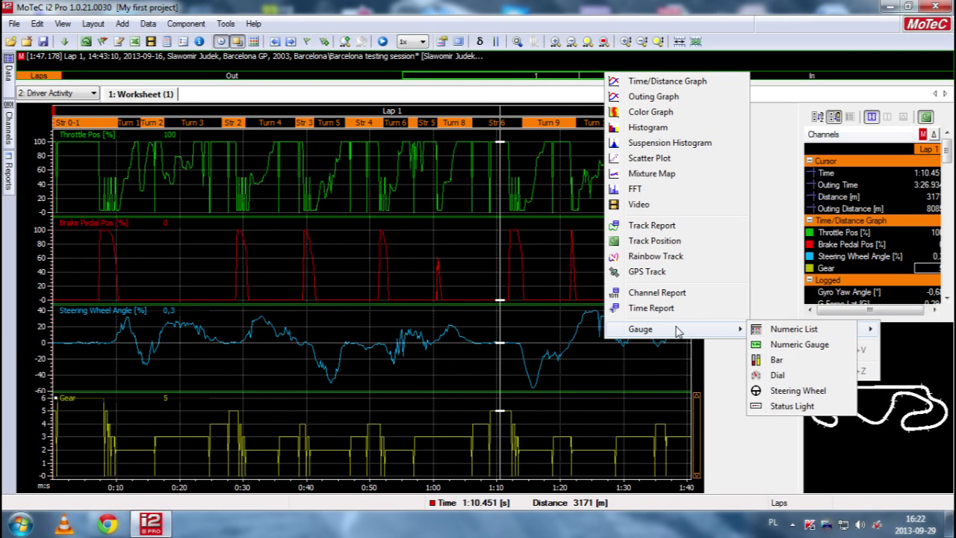
left_click(762, 390)
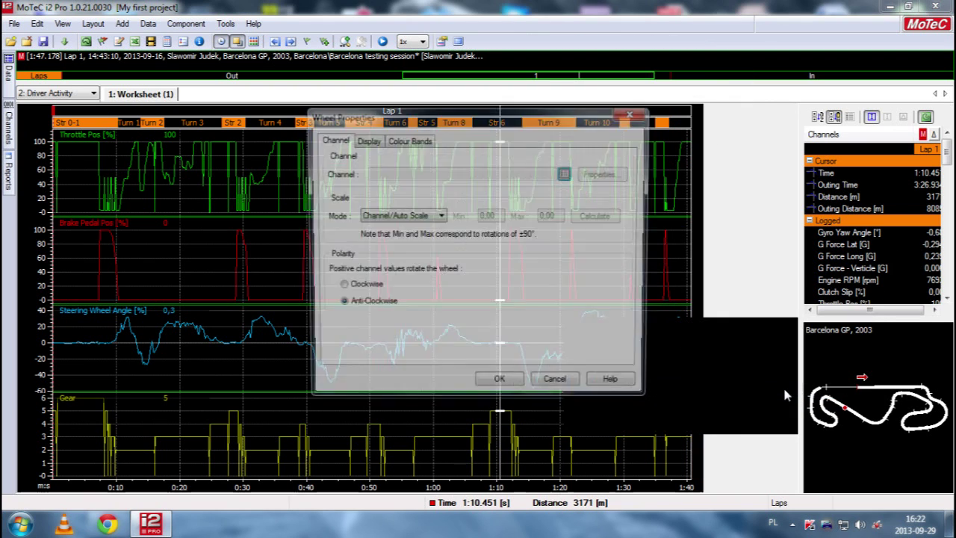
left_click(567, 173)
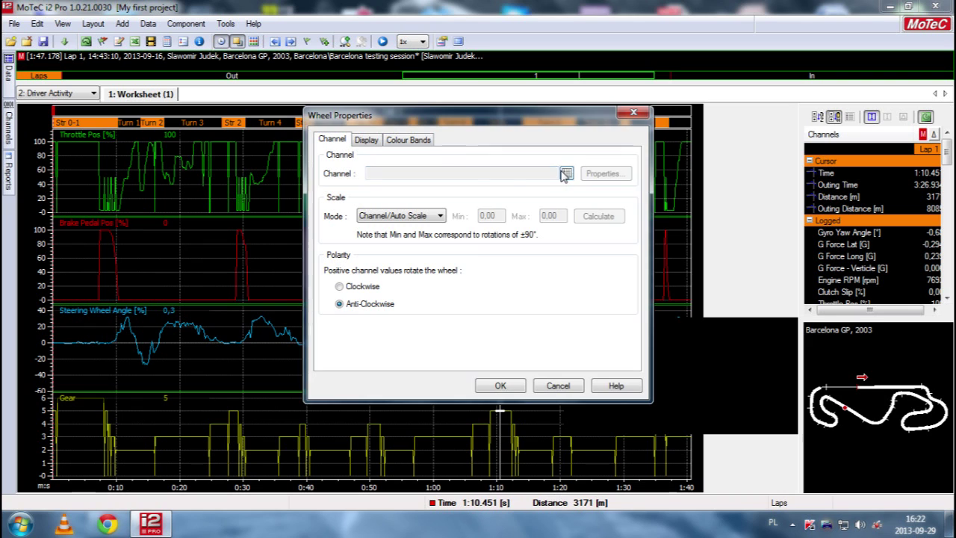
type("stee")
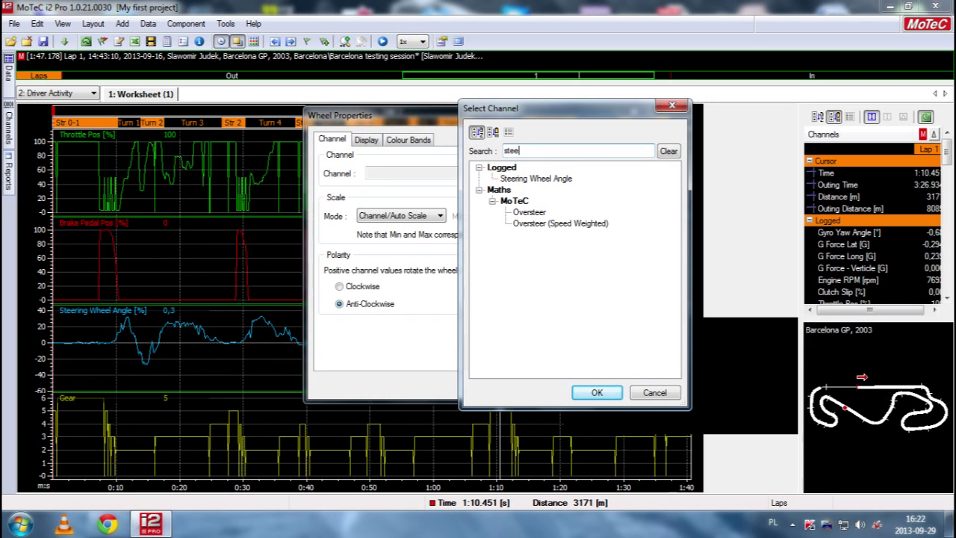
left_click(527, 181)
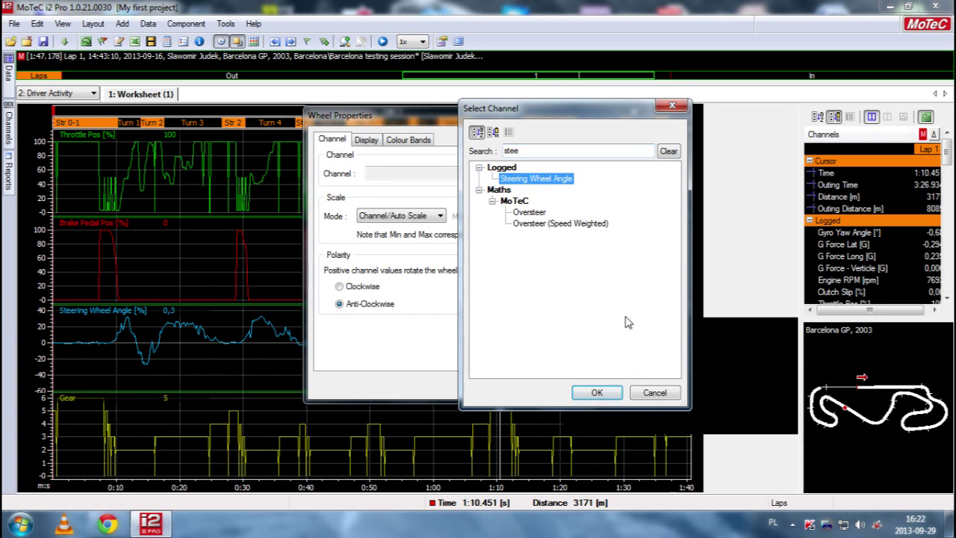
left_click(597, 393)
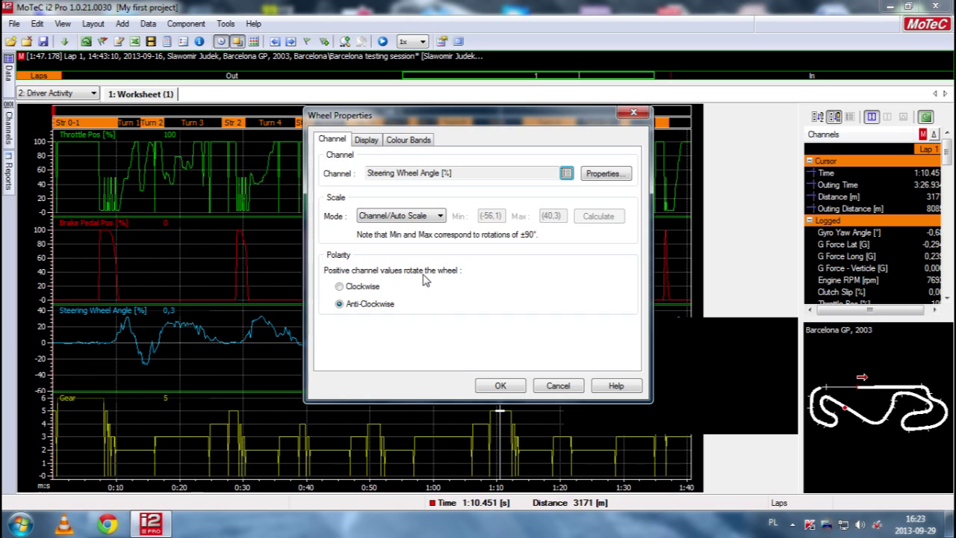
left_click(341, 288)
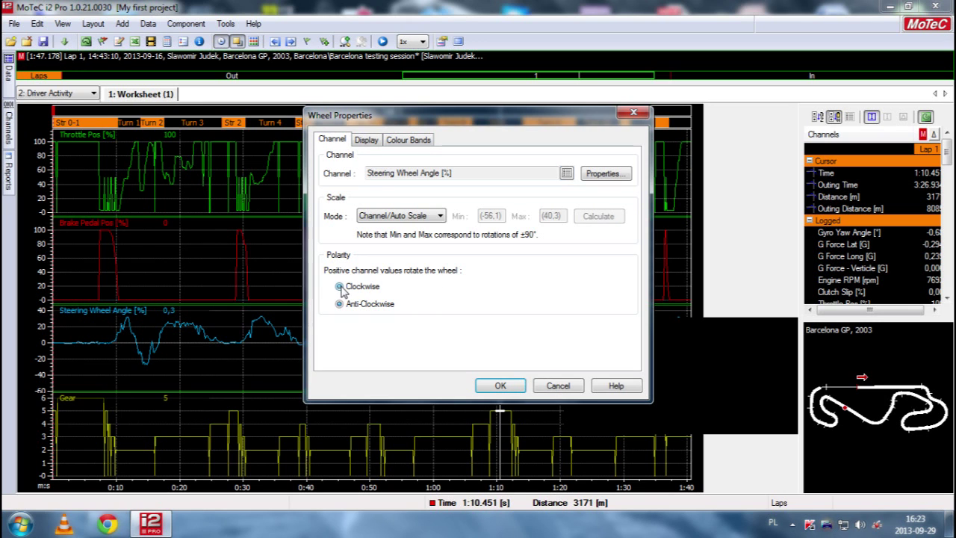
left_click(507, 388)
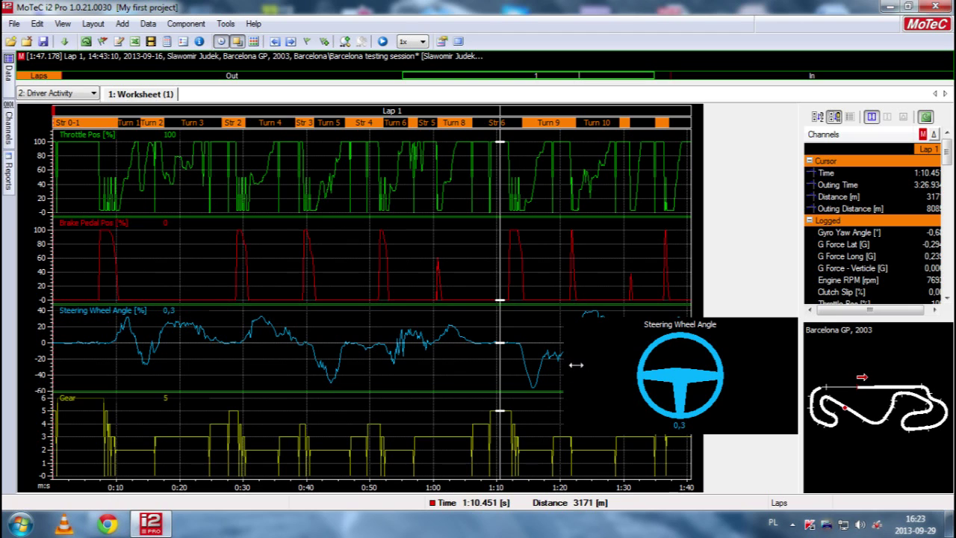
- Stretch the steering gauge to fill the right column and move the cursor to 0:06
left_click_drag(576, 365, 704, 365)
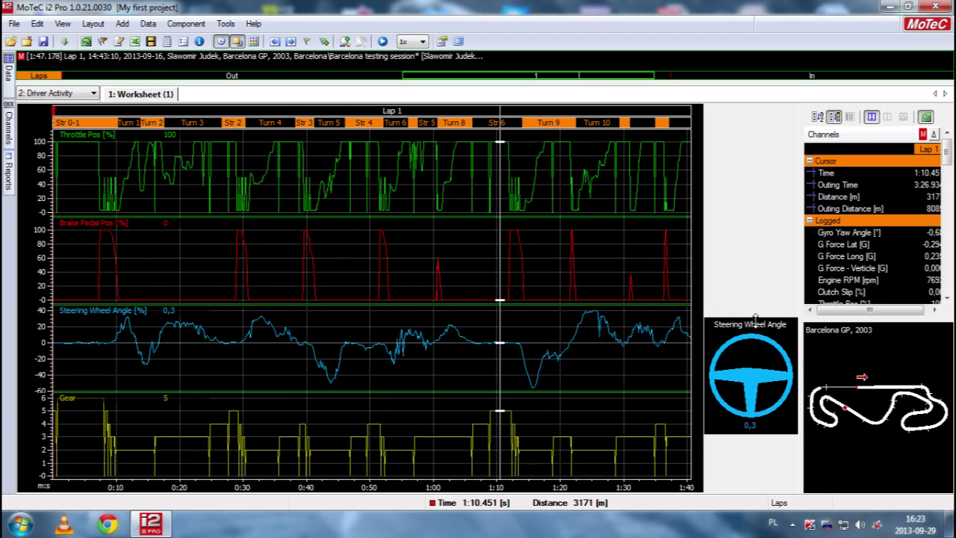
left_click_drag(753, 318, 748, 103)
left_click_drag(751, 433, 747, 489)
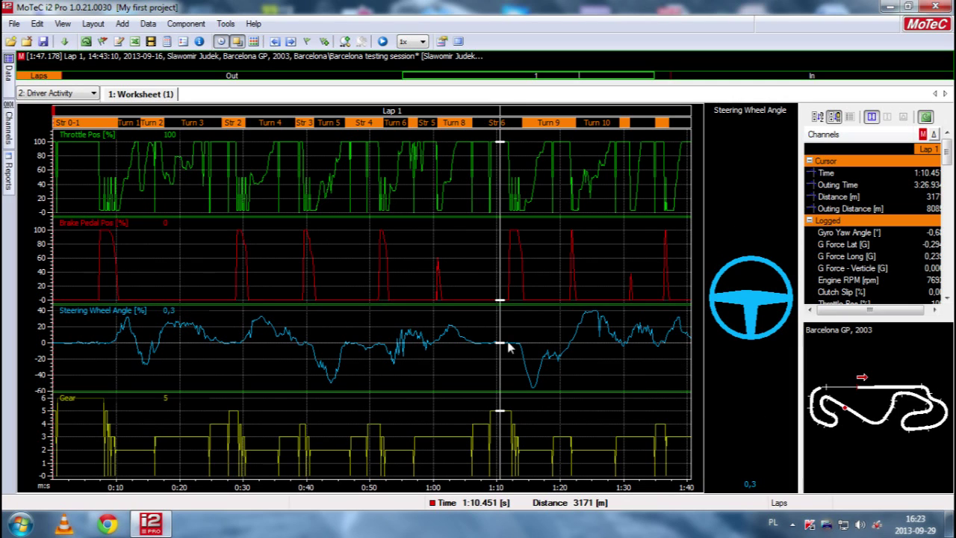
left_click(93, 344)
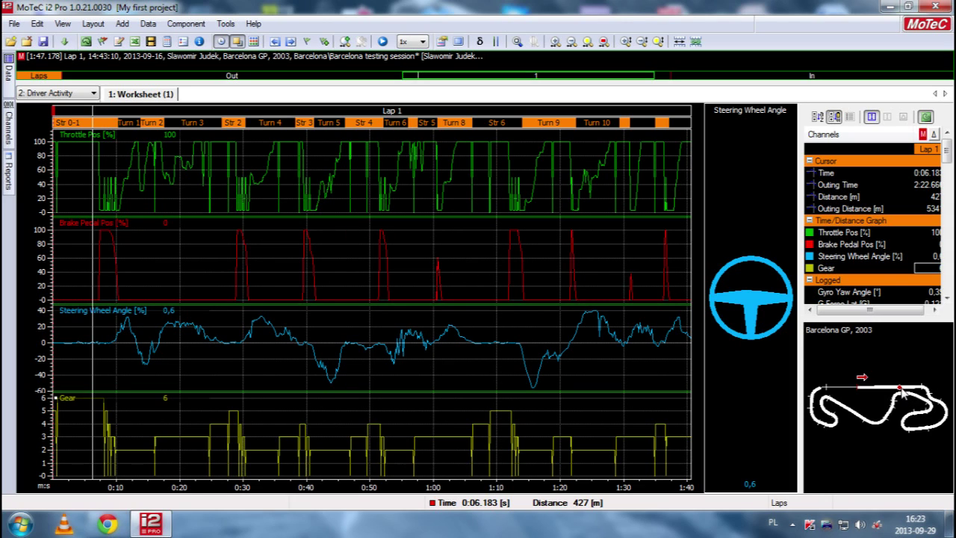
key("Right")
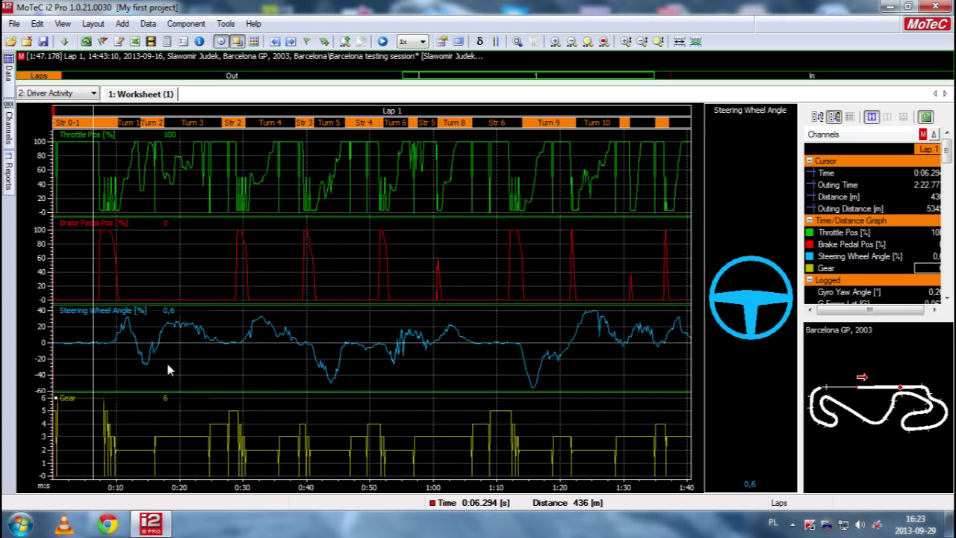
key("Right")
key("Right")
key("Right")
key("Right")
key("Right")
key("Right")
key("Right")
key("Right")
key("Right")
key("Right")
key("Right")
key("Right")
key("Right")
key("Right")
key("Right")
key("Right")
key("Right")
key("Right")
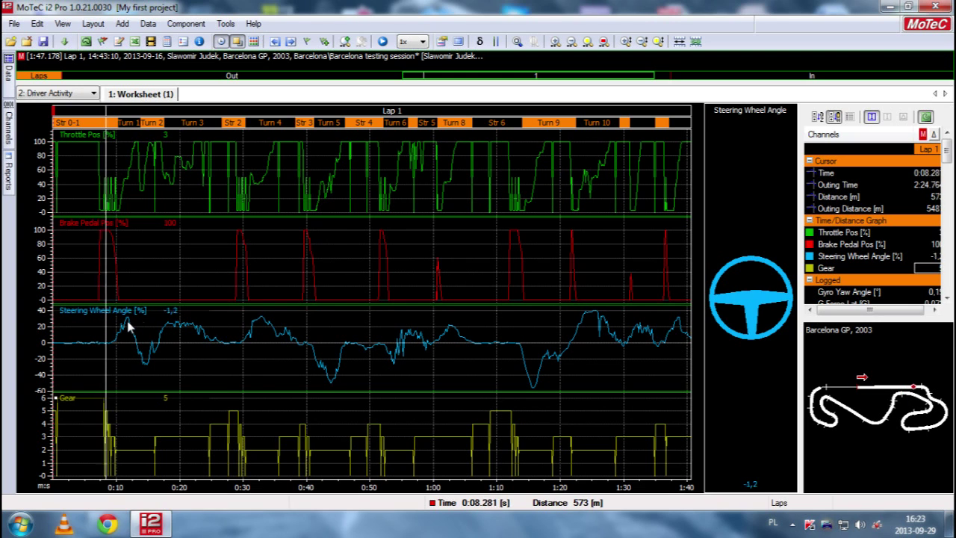
key("Right")
key("Right")
key("Right")
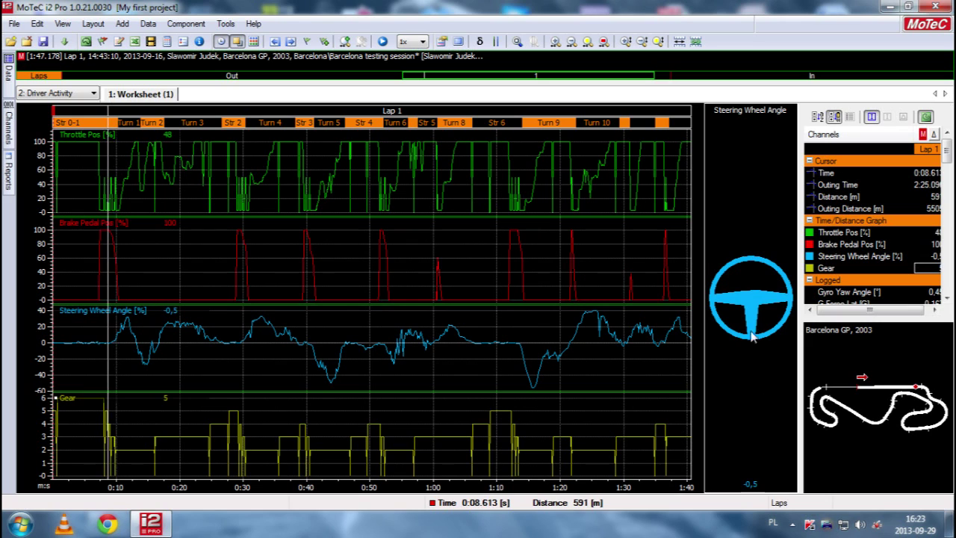
key("Right")
key("Right")
key("Right")
key("Right")
key("Right")
key("Right")
key("Right")
key("Right")
key("Right")
key("Right")
key("Right")
key("Right")
key("Right")
key("Right")
key("Right")
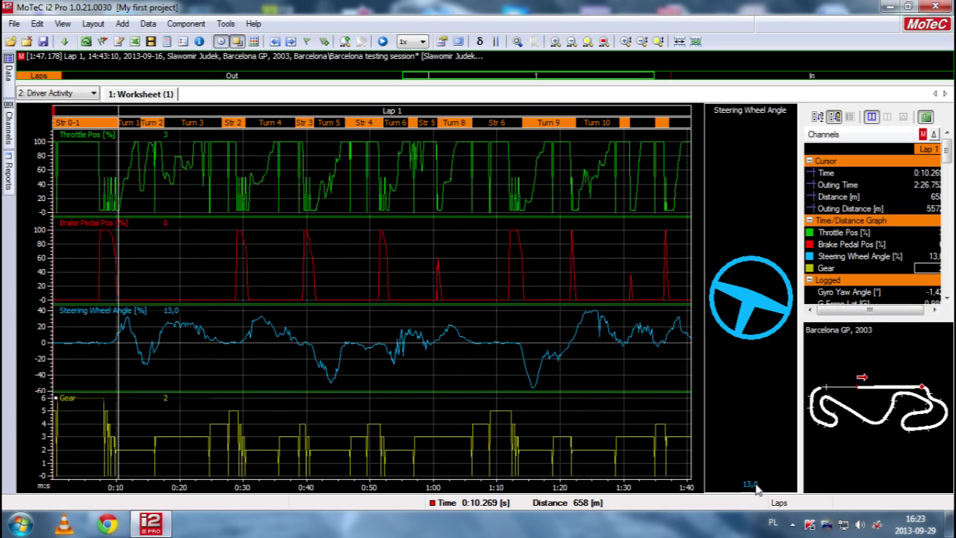
key("Right")
key("Right")
key("Right")
key("Right")
key("Right")
key("Right")
key("Right")
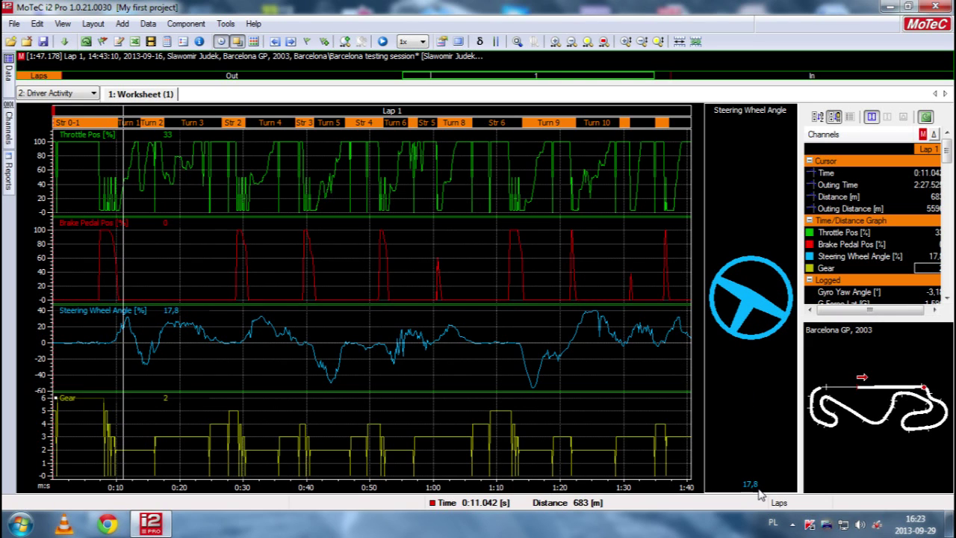
key("Right")
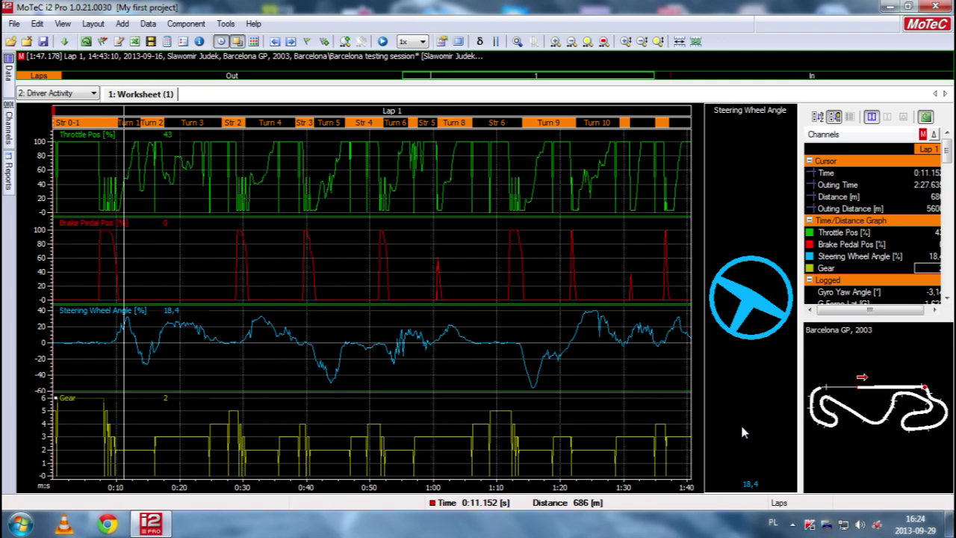
key("Right")
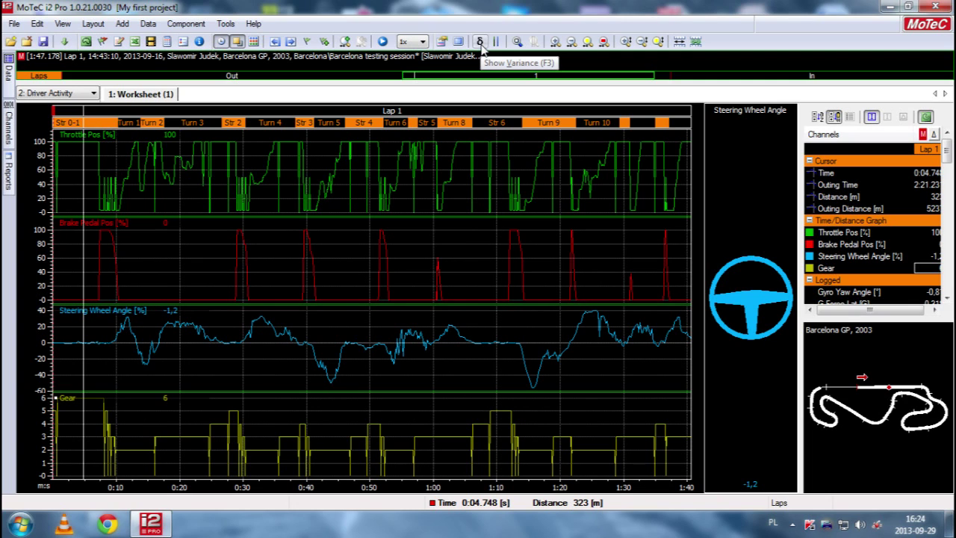
left_click(481, 42)
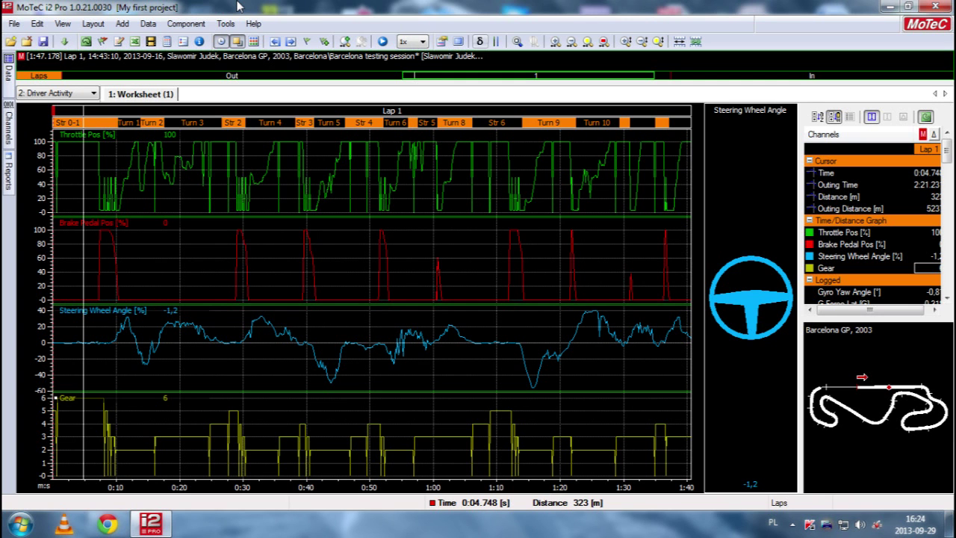
- Load the 13:49:28 Barcelona log file into the worksheet
left_click(8, 42)
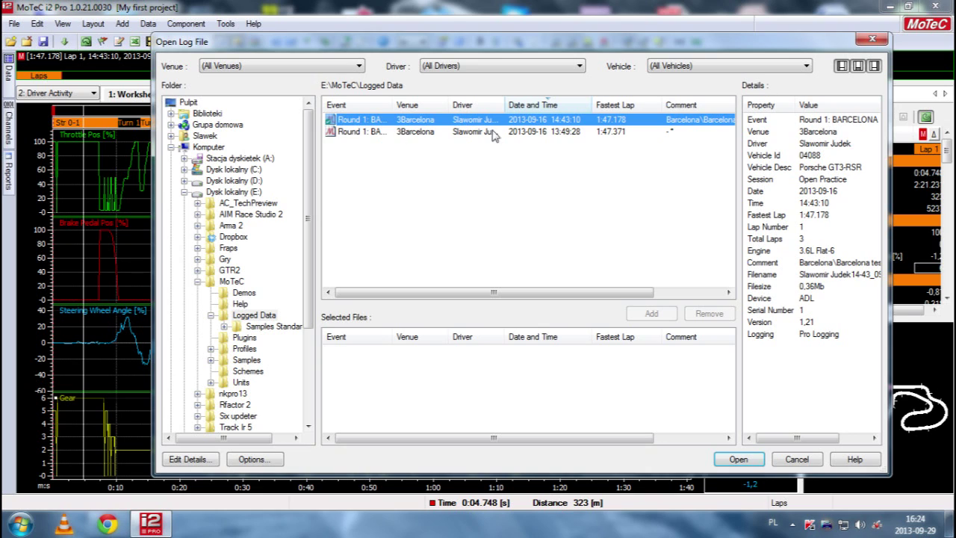
left_click(575, 133)
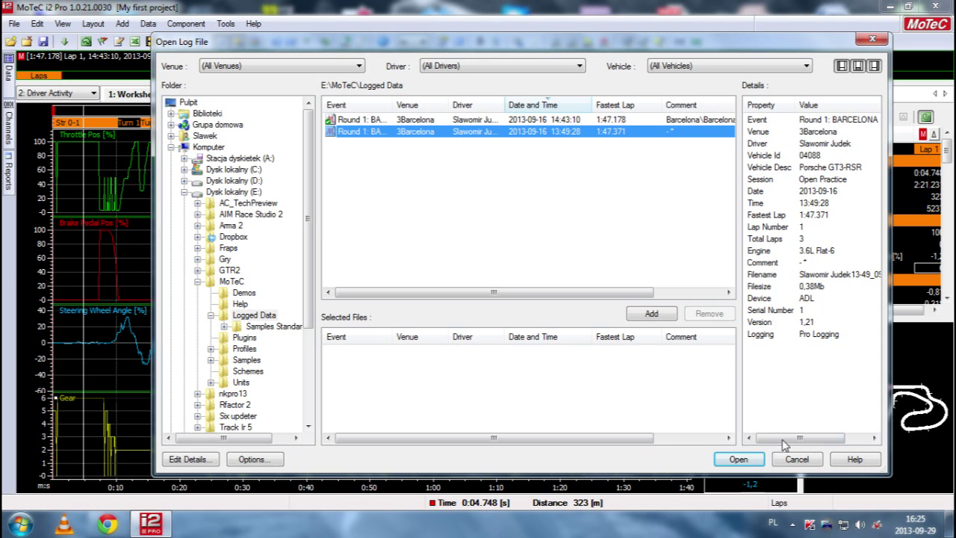
left_click(739, 461)
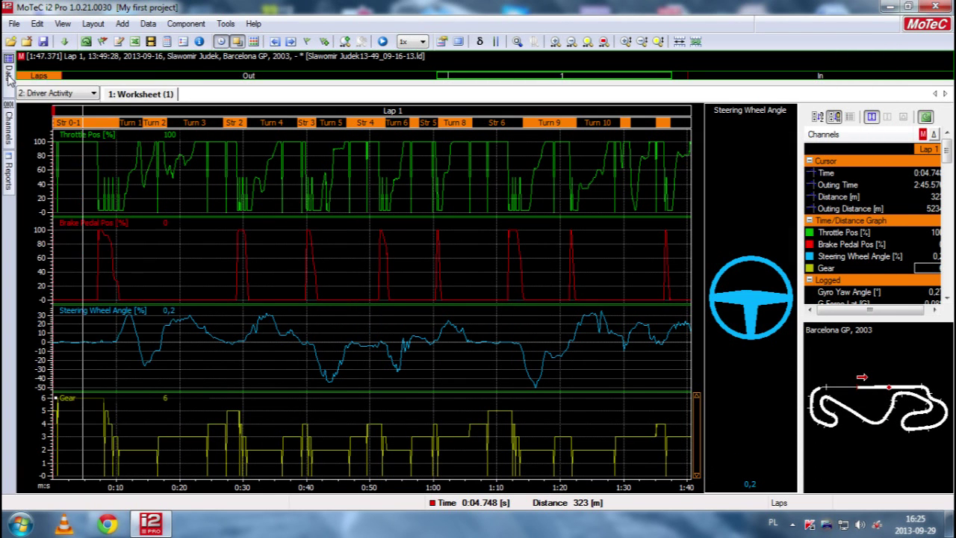
mouse_move(11, 81)
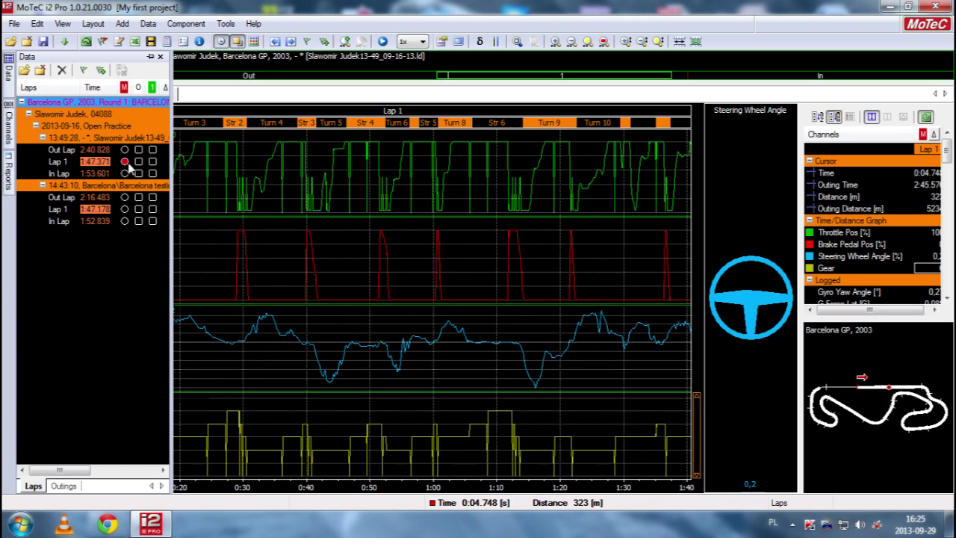
- Overlay Lap 1 of the 14:43:10 session on the current lap, then hide the Data panel
left_click(139, 209)
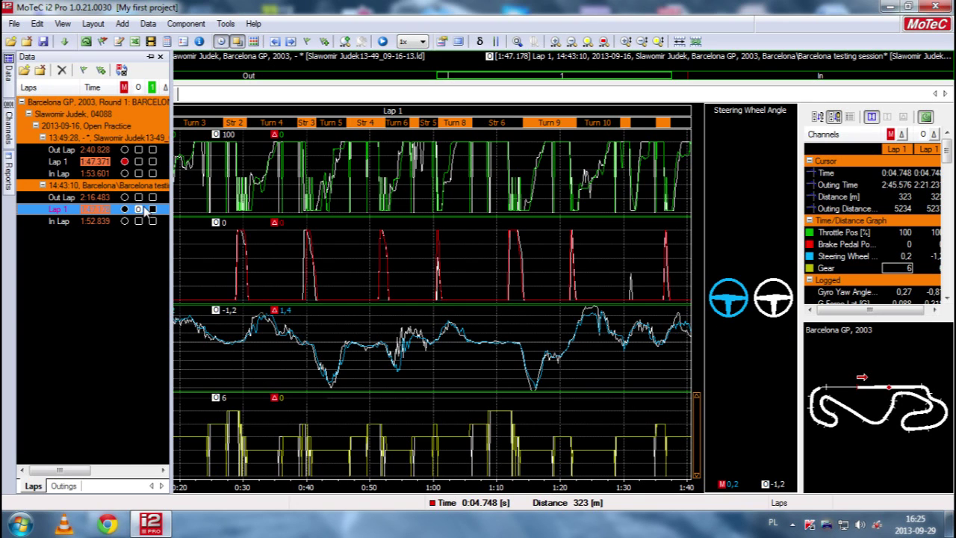
left_click(161, 57)
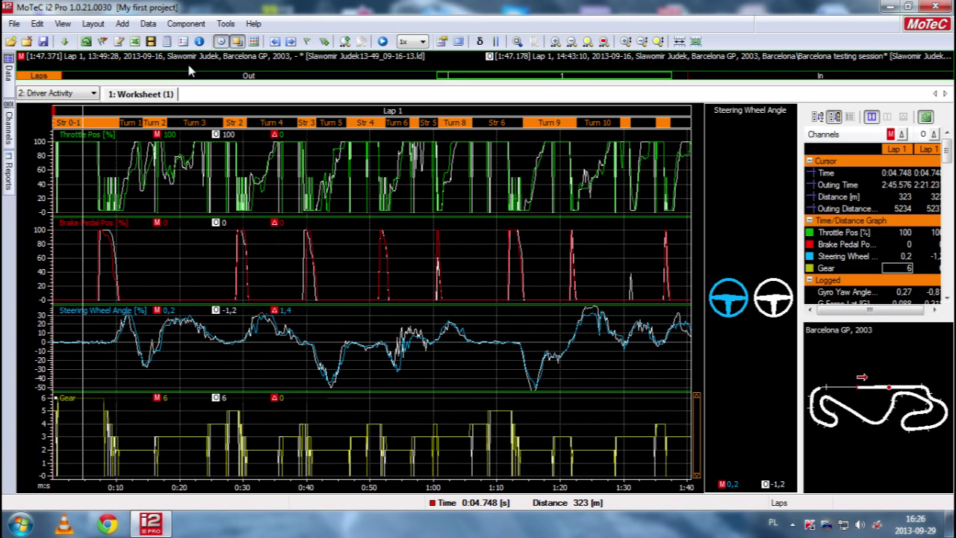
- Show the Variance graph between the two laps and move the lap position to the very start
left_click(482, 42)
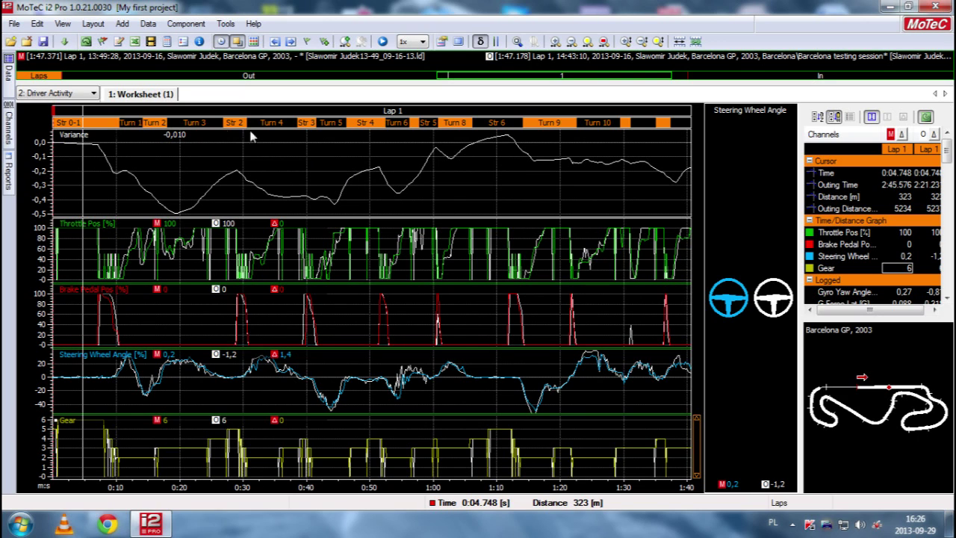
left_click(58, 150)
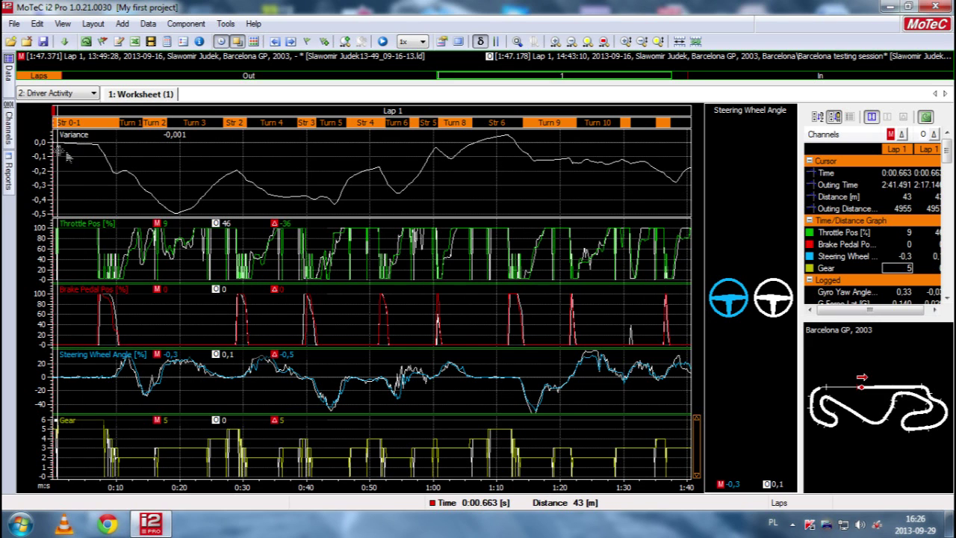
- Zoom into the opening seconds and step the marker forward to 0:06.520 s (451 m)
scroll(131, 157, "up", 5)
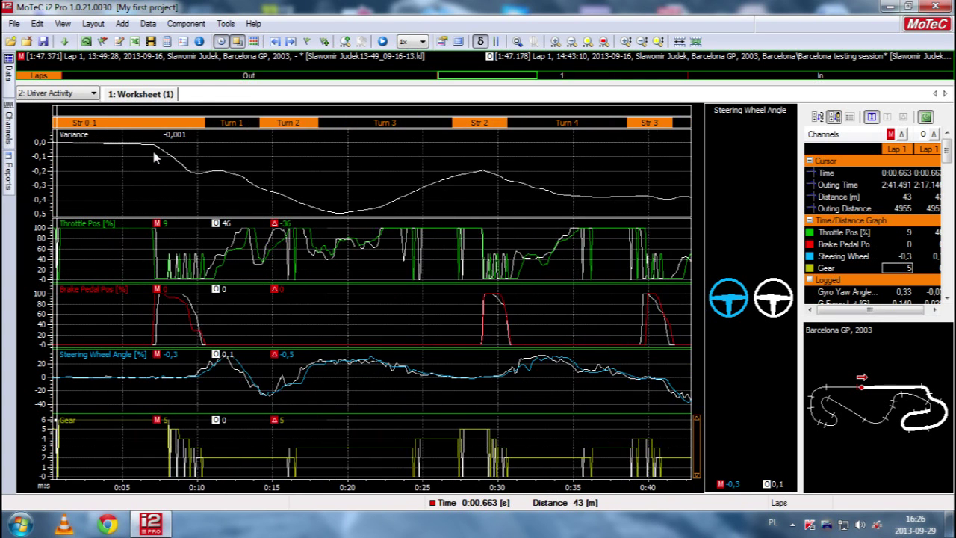
scroll(155, 147, "up", 2)
key("Right")
key("Right")
key("Right")
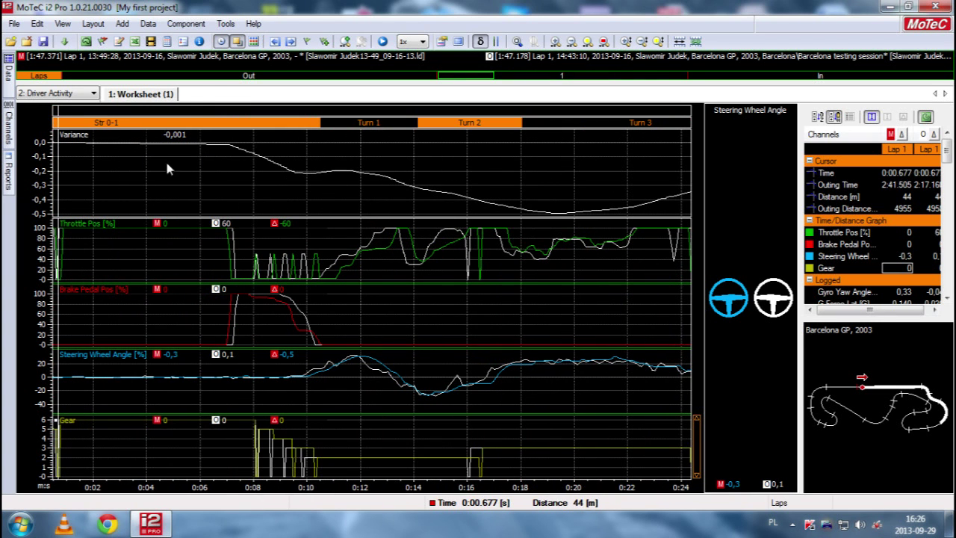
key("Right")
key("Right")
key("Right")
key("Right")
key("Right")
key("Right")
key("Right")
key("Right")
key("Right")
key("Right")
key("Right")
key("Right")
key("Right")
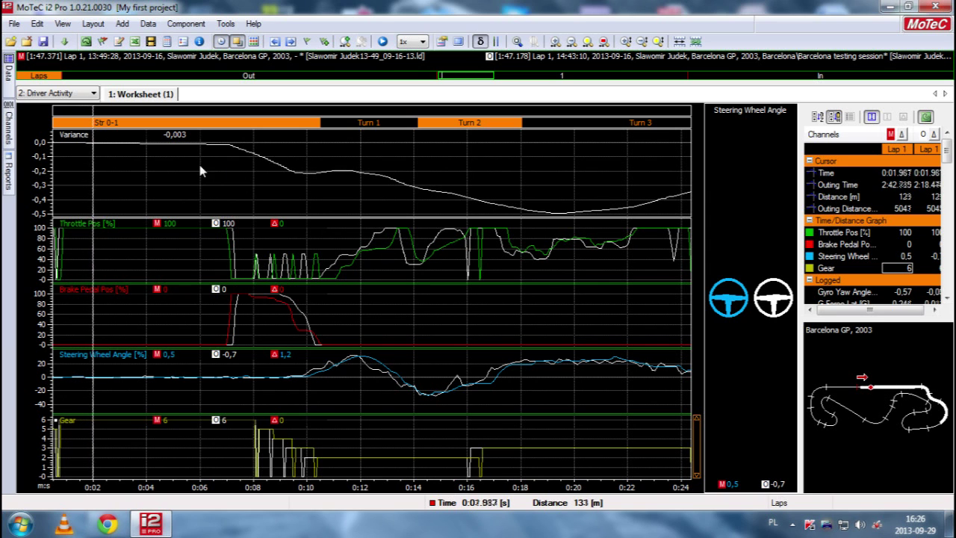
key("Right")
key("Right")
key("Right")
key("Right")
key("Right")
key("Right")
key("Right")
key("Right")
key("Right")
key("Right")
key("Right")
key("Right")
key("Right")
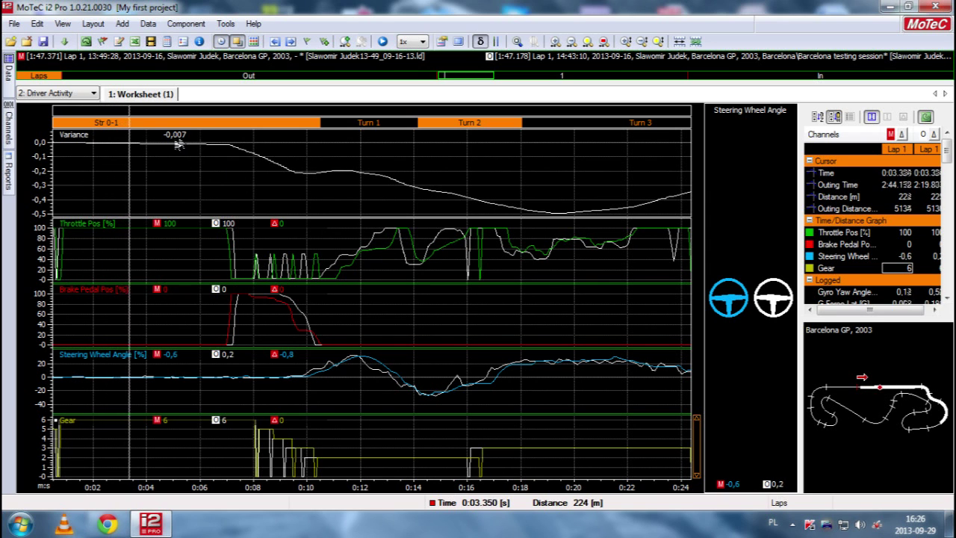
key("Right")
key("Right")
key("Right")
key("Right")
key("Right")
key("Right")
key("Right")
key("Right")
key("Right")
key("Right")
key("Right")
key("Right")
key("Right")
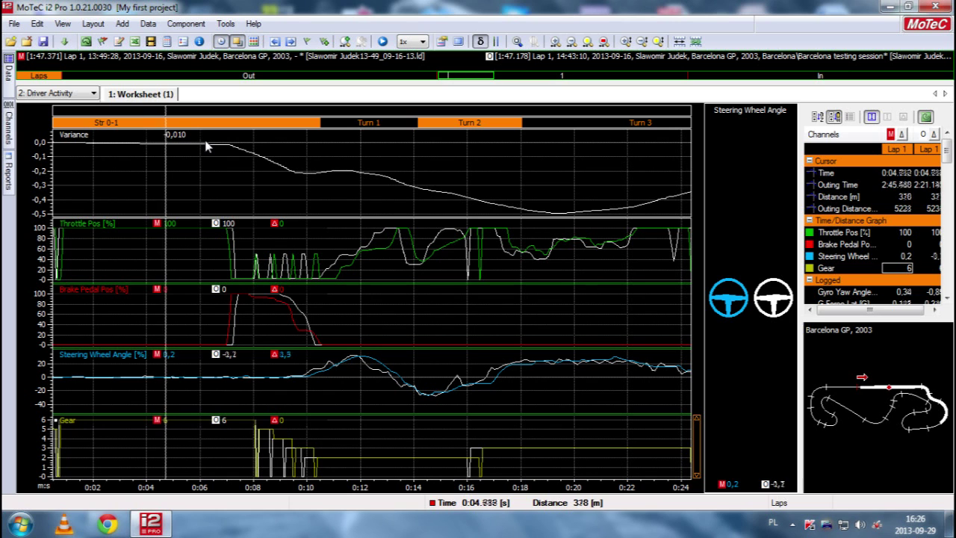
key("Right")
key("Right")
key("Right")
key("Right")
key("Right")
key("Right")
key("Right")
key("Right")
key("Right")
key("Right")
key("Right")
key("Right")
key("Right")
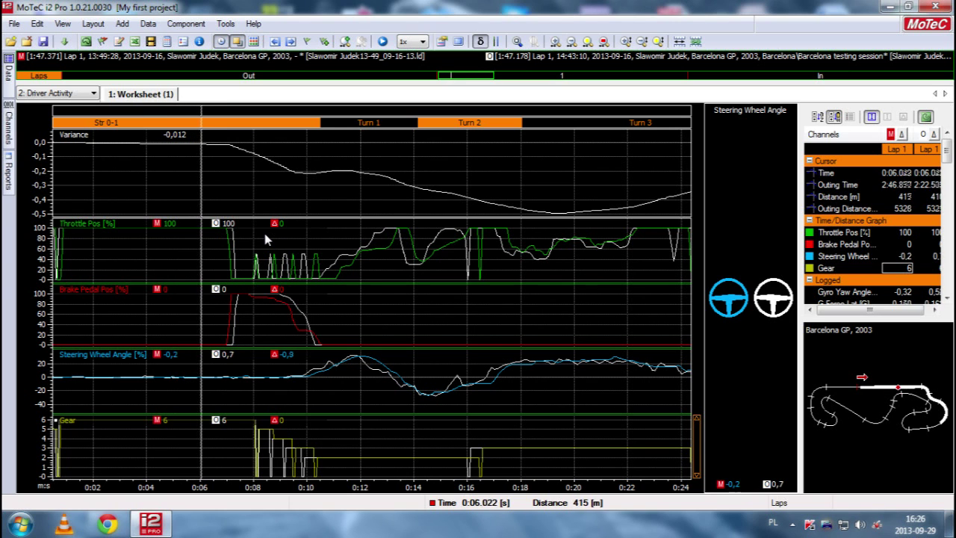
key("Right")
key("Right")
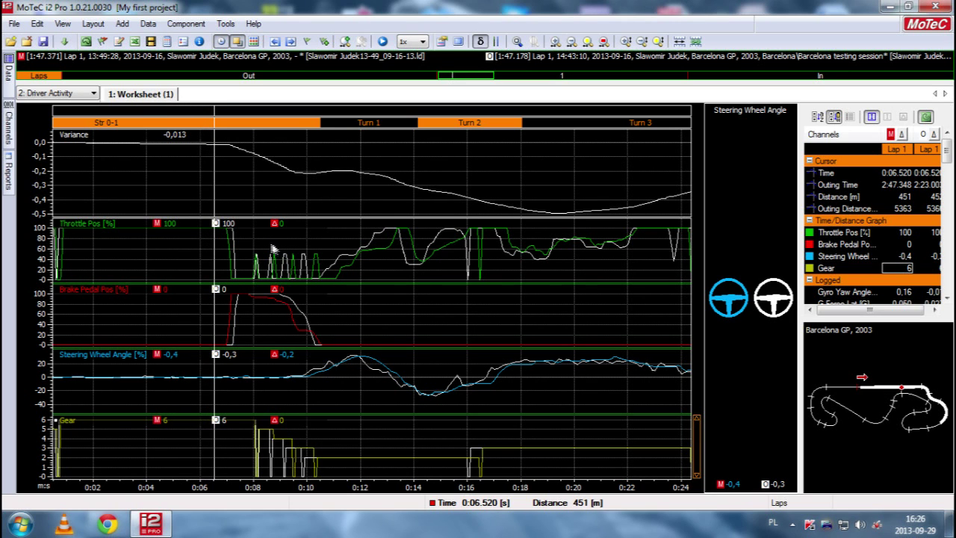
scroll(266, 243, "up", 1)
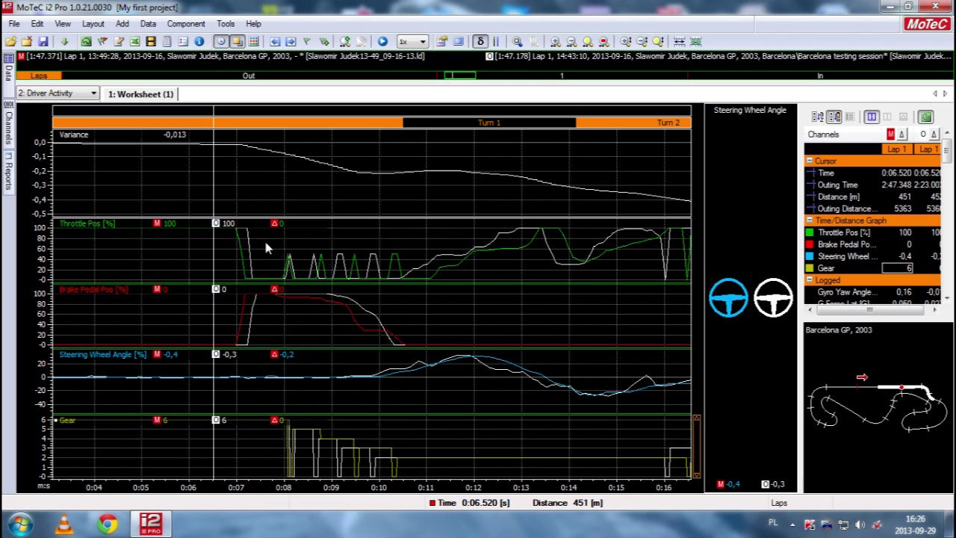
- Step the time marker back and forth around the Turn 1 brake application point
key("Right")
key("Right")
key("Right")
key("Right")
key("Right")
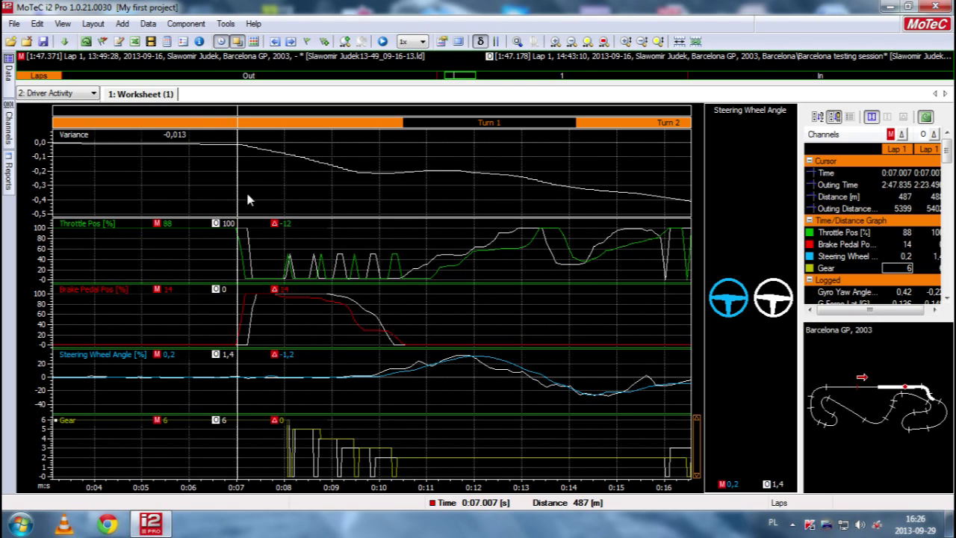
key("Right")
key("Right")
key("Right")
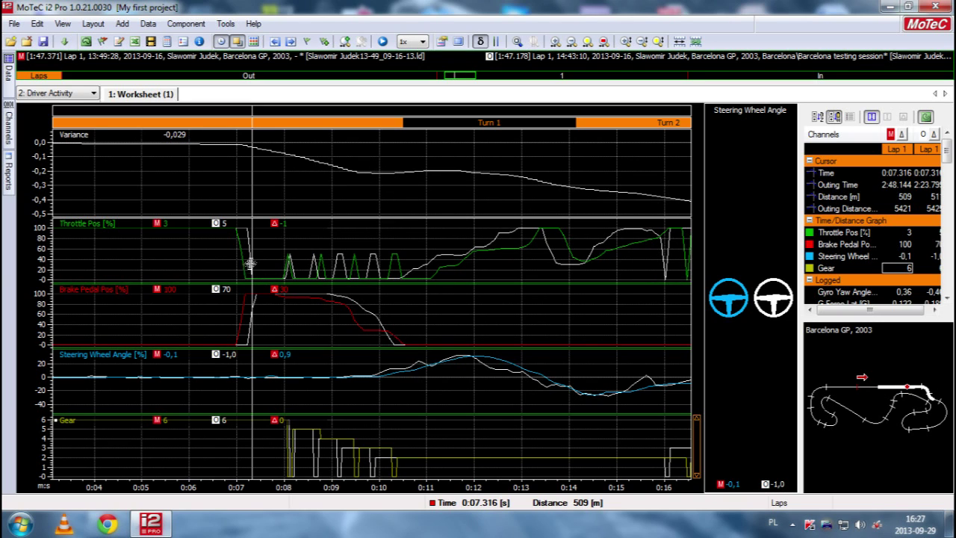
left_click(249, 333)
key("Left")
key("Left")
key("Left")
key("Left")
key("Left")
key("Left")
key("Left")
key("Left")
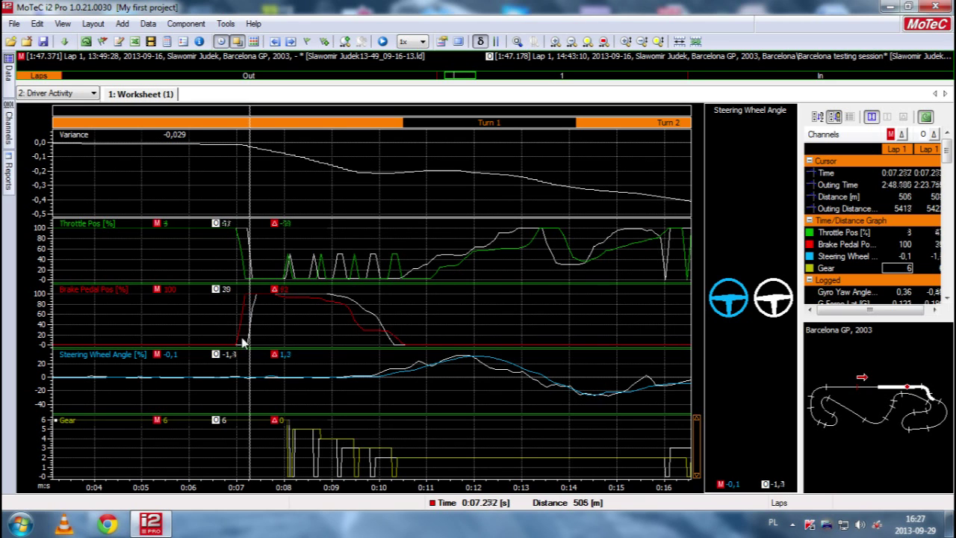
key("Left")
key("Left")
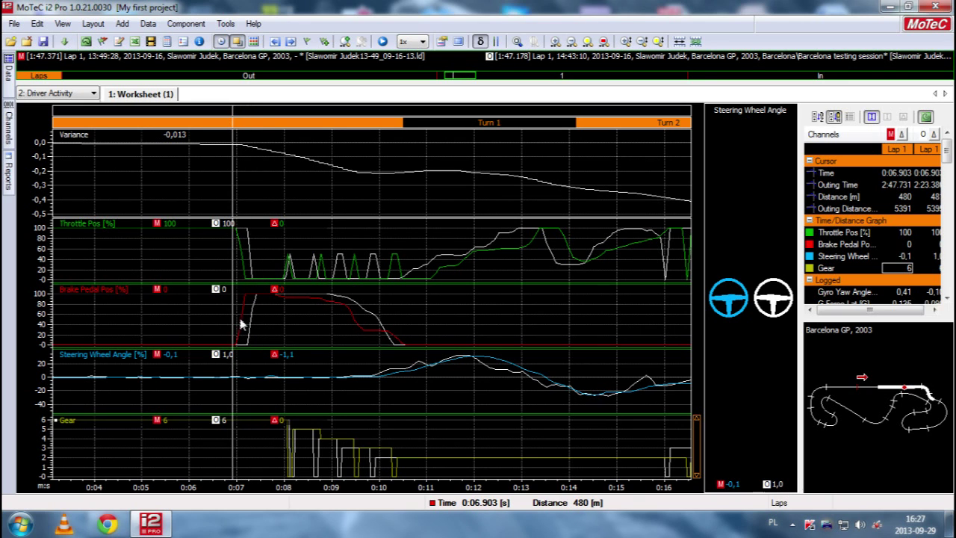
key("Right")
key("Right")
key("Right")
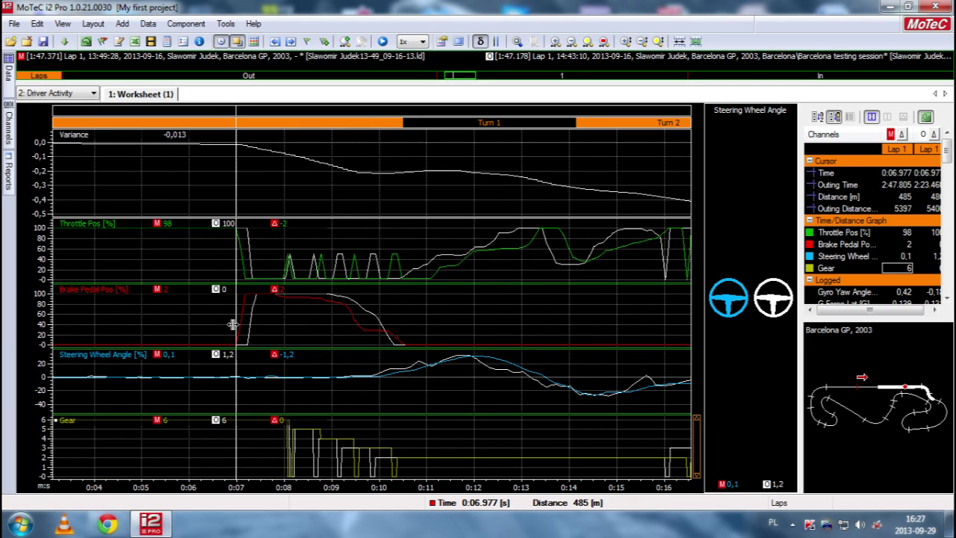
key("Right")
key("Right")
key("Right")
key("Right")
key("Right")
key("Right")
key("Right")
key("Right")
key("Right")
key("Right")
key("Right")
key("Right")
key("Right")
key("Right")
key("Right")
key("Right")
key("Right")
key("Right")
key("Right")
key("Right")
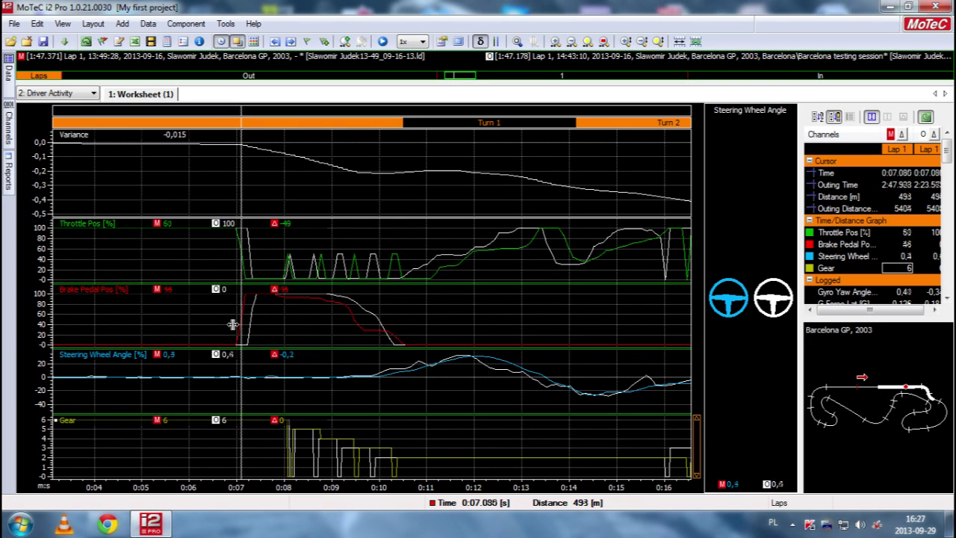
key("Right")
key("Right")
key("Right")
key("Right")
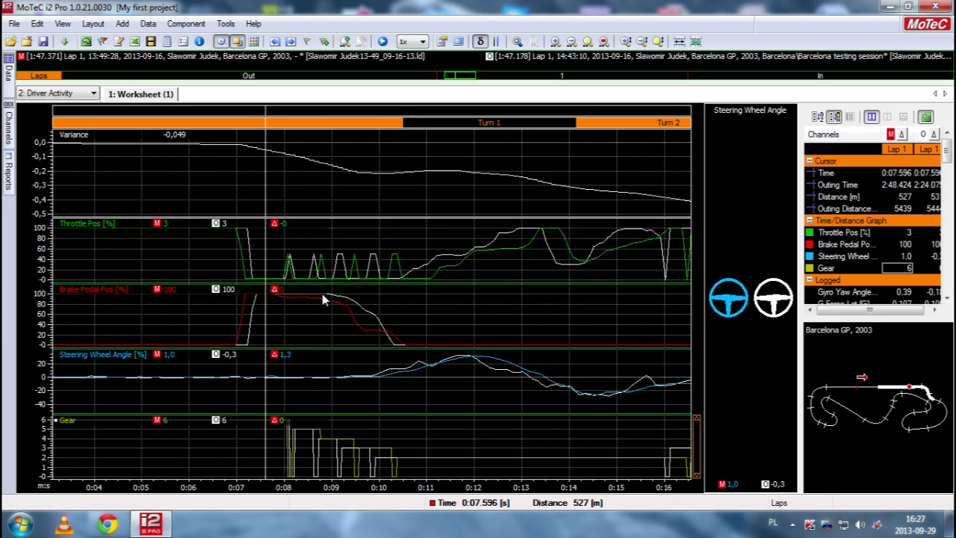
- Play both laps from braking, settle the marker at 0:09.674 s (629 m), and zoom out
key("space")
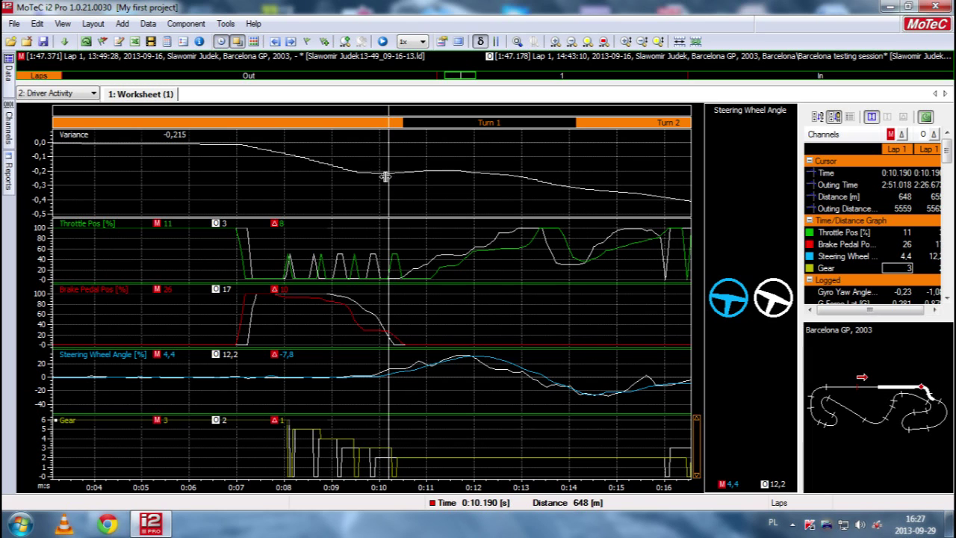
key("Left")
key("Left")
key("Left")
key("Left")
key("Left")
key("Left")
key("Left")
key("Left")
key("Left")
key("Left")
key("Left")
key("Left")
key("Left")
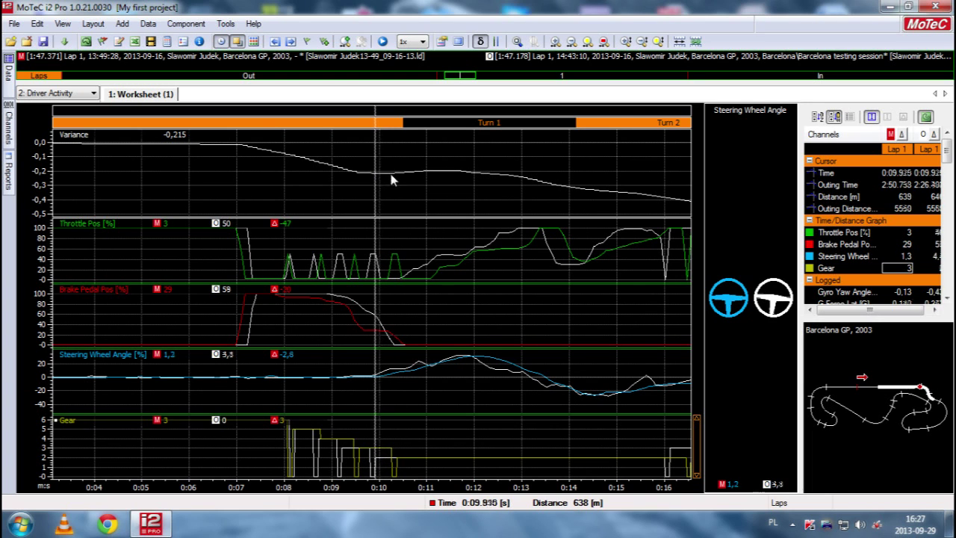
key("Left")
key("Left")
key("Left")
key("Left")
key("Left")
key("Left")
key("Left")
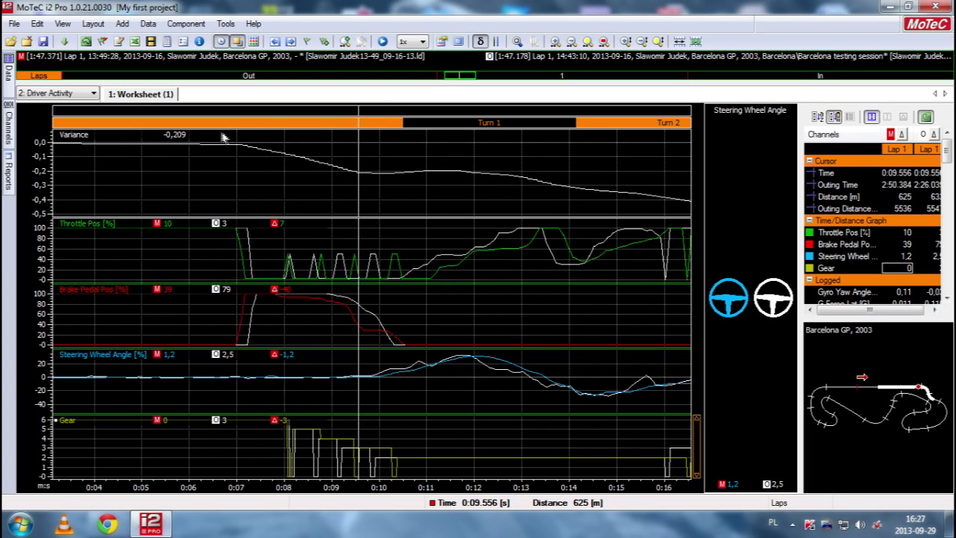
key("Right")
key("Right")
key("Right")
key("Right")
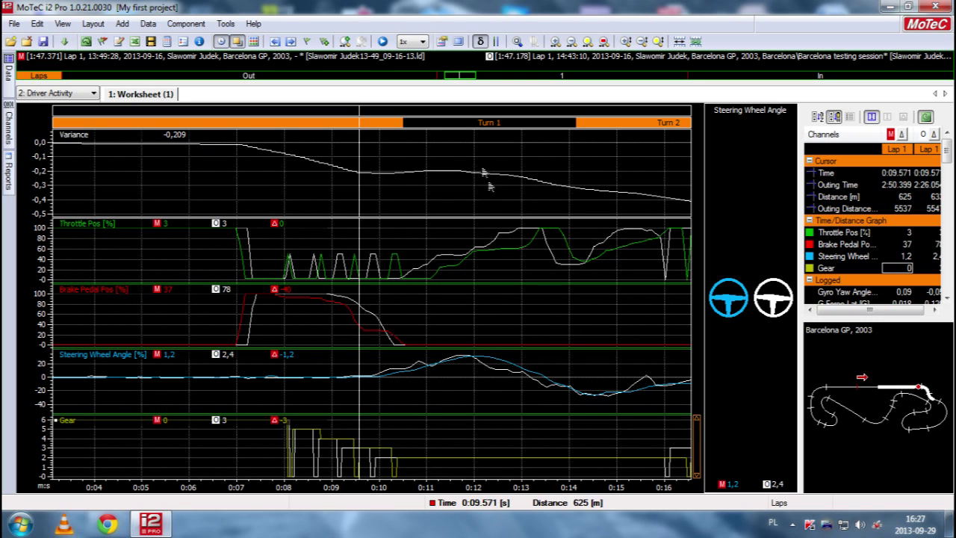
scroll(494, 198, "down", 4)
- Play both laps through Turns 1–3, stop at 0:24.274 s (1192 m), and shift the graphs later
scroll(496, 204, "down", 1)
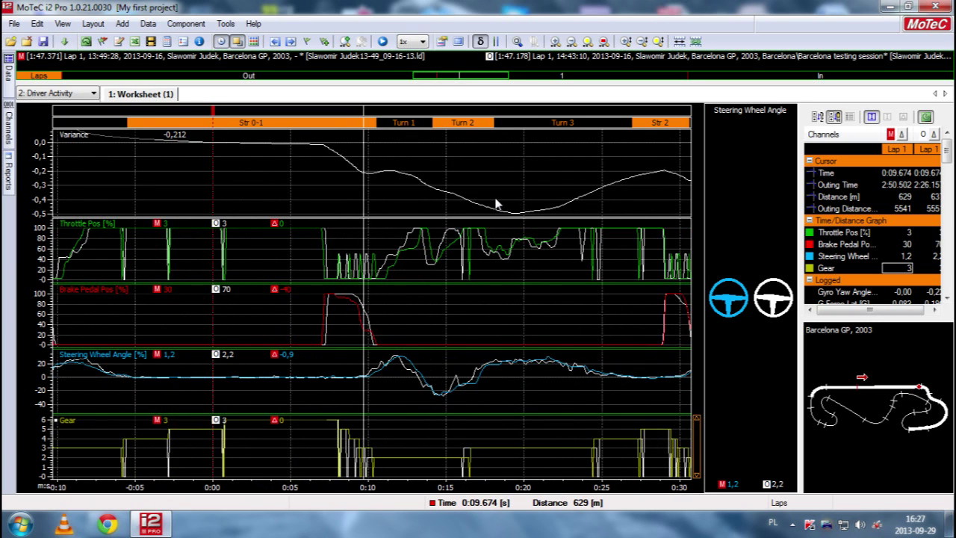
key("Right")
key("Right")
key("Right")
key("Right")
key("Right")
key("Right")
key("Right")
key("Right")
key("Right")
key("Right")
key("Right")
key("Right")
key("Right")
key("Right")
key("Right")
key("Right")
key("Right")
key("Right")
key("Right")
key("Right")
key("Right")
key("Right")
key("Right")
key("Right")
key("Right")
key("Right")
key("Right")
key("Right")
key("Right")
key("Right")
key("Right")
key("Right")
key("Right")
key("Right")
key("Right")
key("Right")
key("Right")
key("Right")
key("Right")
key("Right")
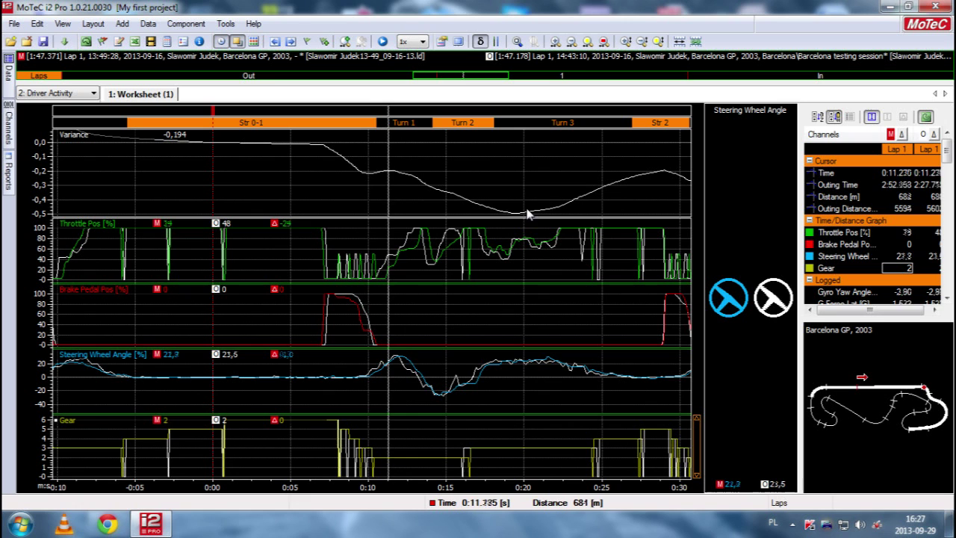
key("Right")
key("Right")
key("Right")
key("Right")
key("Right")
key("Right")
key("Right")
key("Right")
key("Right")
key("Right")
key("Right")
key("Right")
key("Right")
key("Right")
key("Right")
key("Right")
key("Right")
key("Right")
key("Right")
key("Right")
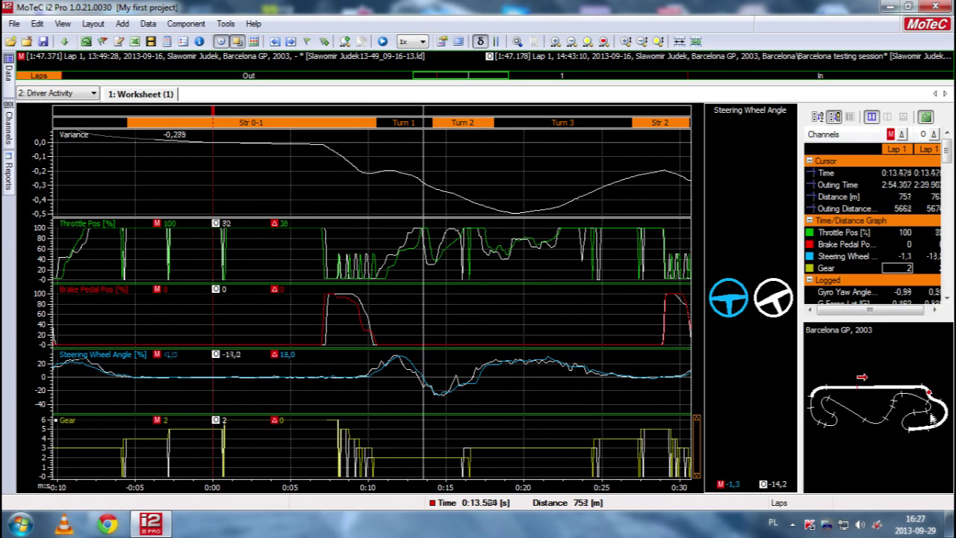
key("Right")
key("Right")
key("Right")
key("Right")
key("Right")
key("Right")
key("Right")
key("Right")
key("Right")
key("Right")
key("Right")
key("Right")
key("Right")
key("Right")
key("Right")
key("Right")
key("Right")
key("Right")
key("Right")
key("Right")
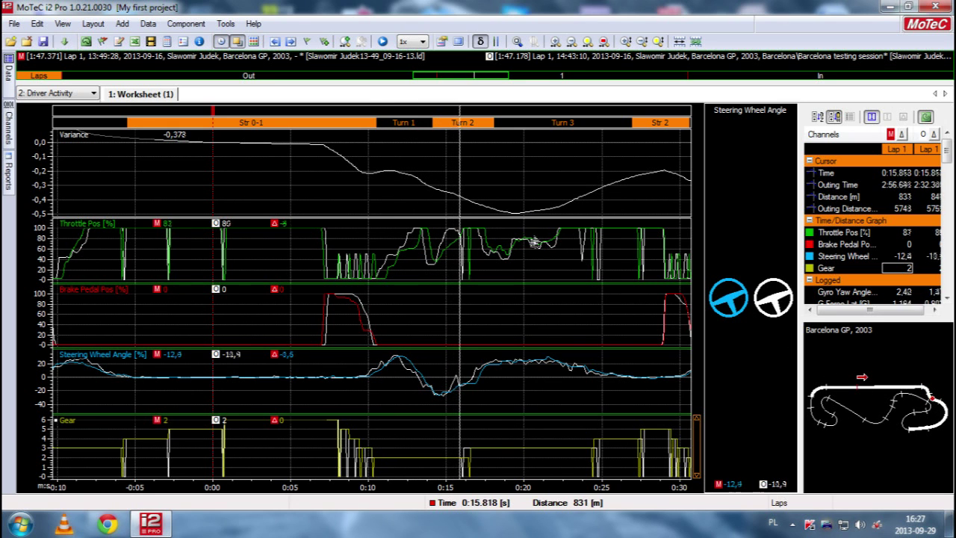
key("Right")
key("Right")
key("Right")
key("Right")
key("Right")
key("Right")
key("Right")
key("Right")
key("Right")
key("Right")
key("Right")
key("Right")
key("Right")
key("Right")
key("Right")
key("Right")
key("Right")
key("Right")
key("Right")
key("Right")
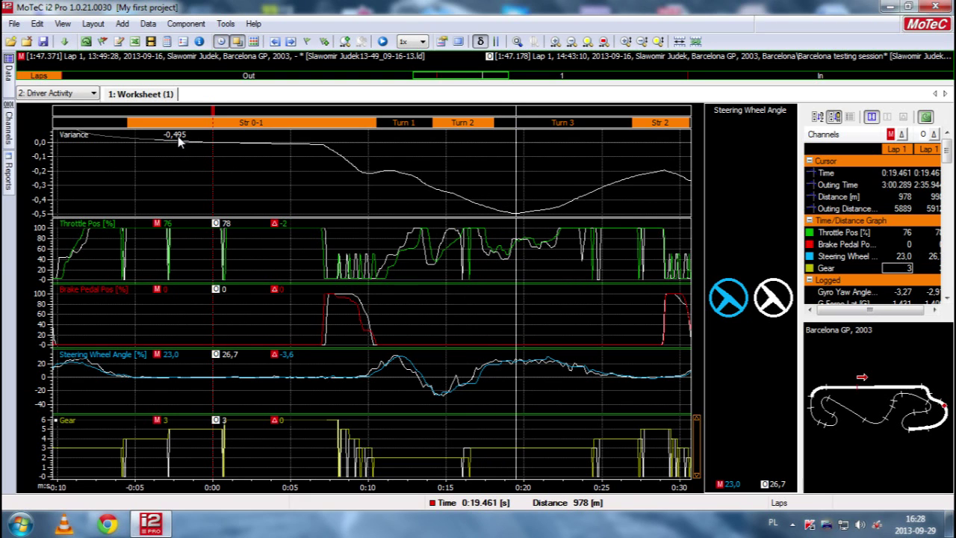
key("Right")
key("Right")
key("Right")
key("Right")
key("Right")
key("Right")
key("Right")
key("Right")
key("Right")
key("Right")
key("Right")
key("Right")
key("Right")
key("Right")
key("Right")
key("Right")
key("Right")
key("Right")
key("Right")
key("Right")
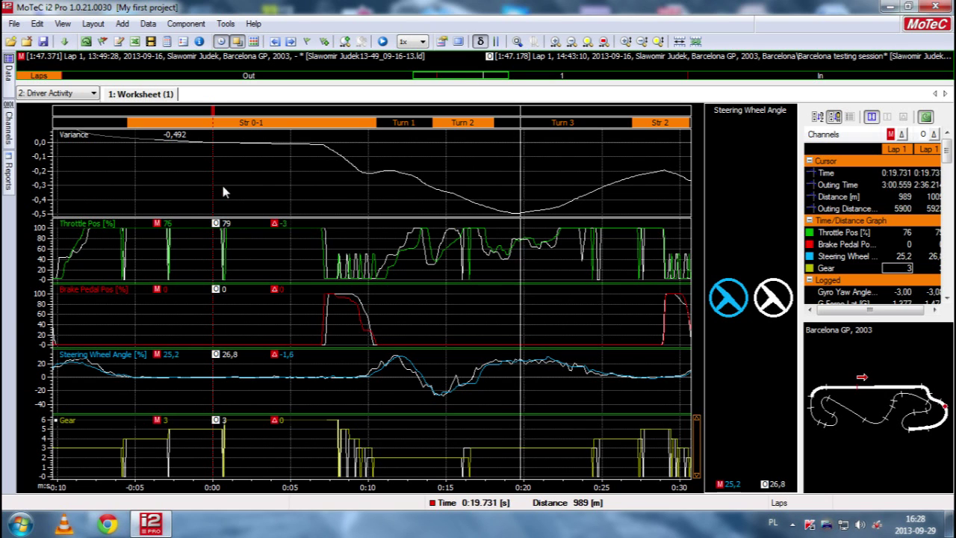
key("Right")
key("Right")
key("Right")
key("Right")
key("Right")
key("Right")
key("Right")
key("Right")
key("Right")
key("Right")
key("Right")
key("Right")
key("Right")
key("Right")
key("Right")
key("Right")
key("Right")
key("Right")
key("Right")
key("Right")
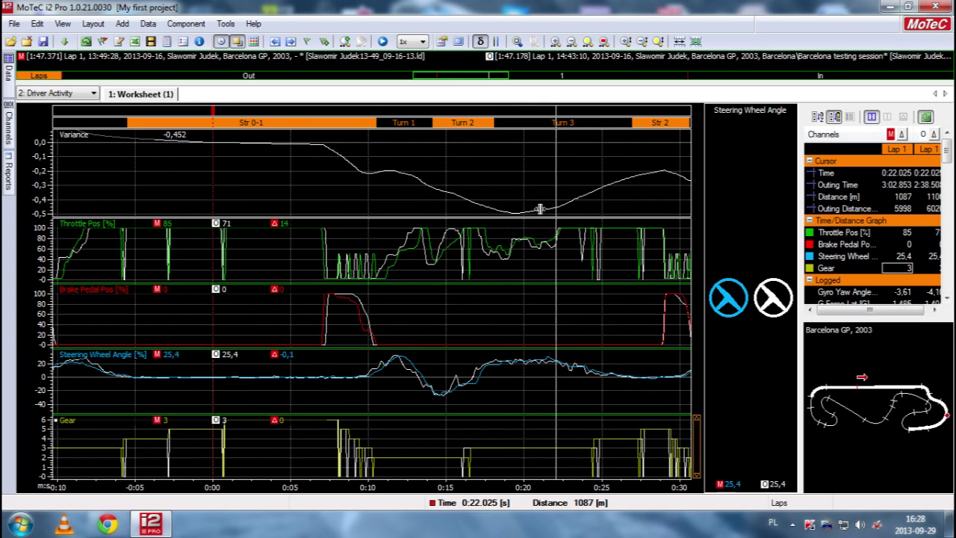
key("Right")
key("Right")
key("Right")
key("Right")
key("Right")
key("Right")
key("Right")
key("Right")
key("Right")
key("Right")
key("Right")
key("Right")
key("Right")
key("Right")
key("Right")
key("Right")
key("Right")
key("Right")
key("Right")
key("Right")
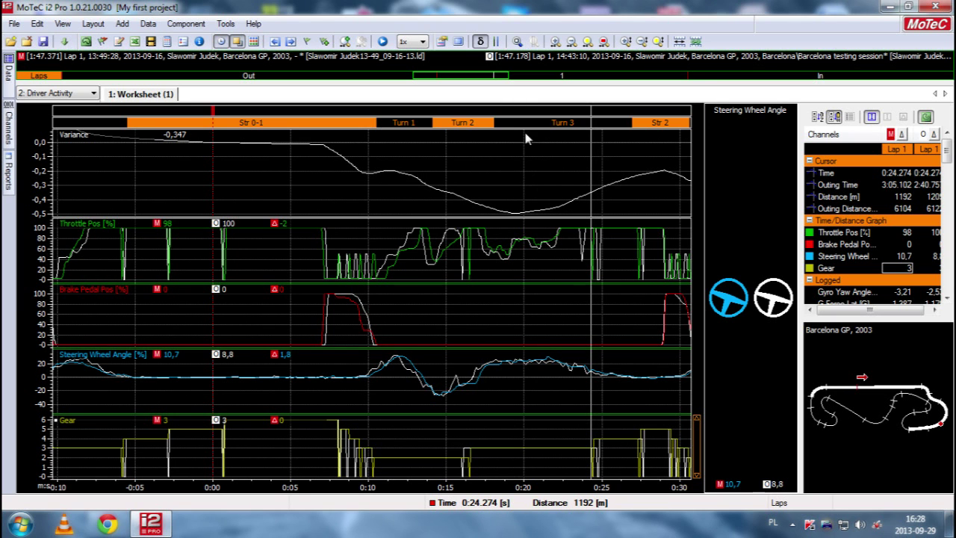
left_click_drag(469, 83, 516, 84)
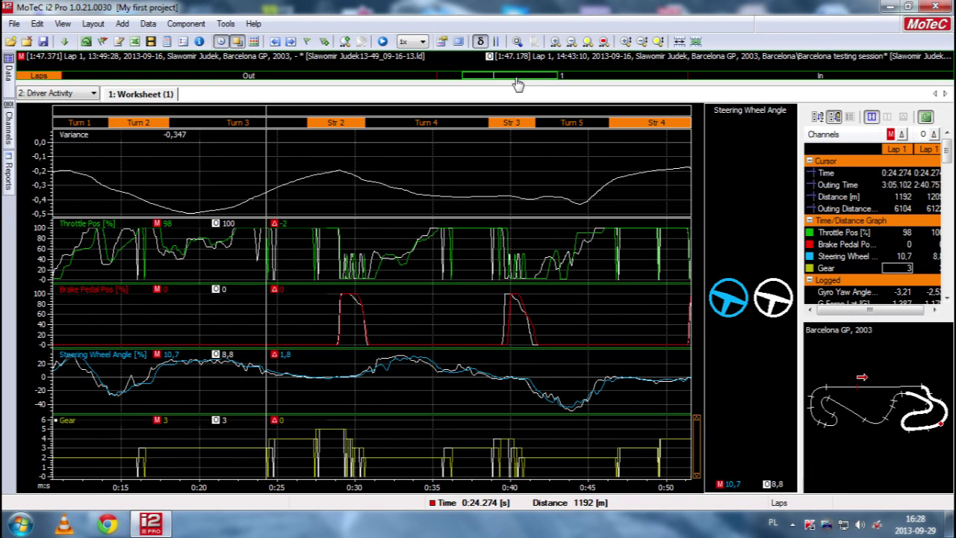
- Shift and zoom out the graphs to about 0:05–1:45, placing the marker at 1:10 on Str 6
left_click_drag(518, 84, 535, 82)
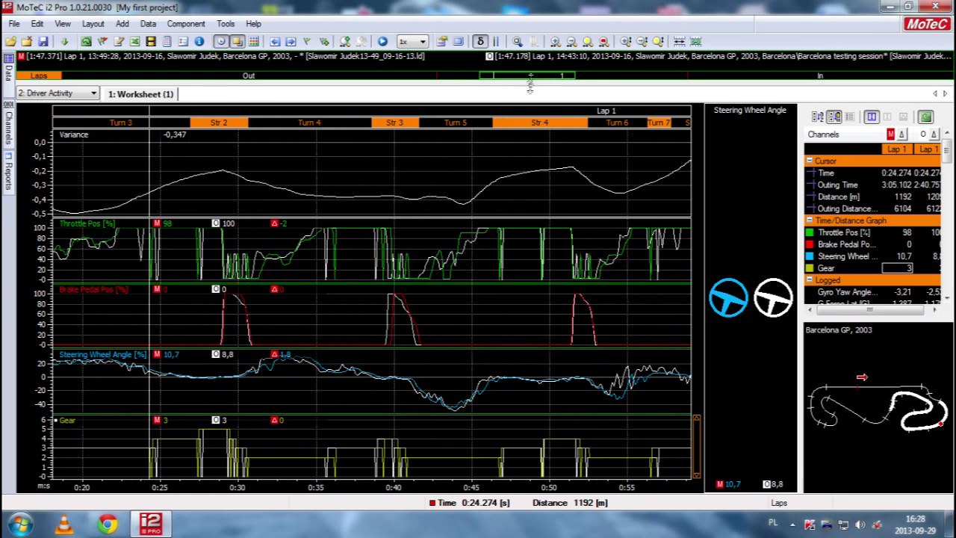
scroll(497, 200, "down", 2)
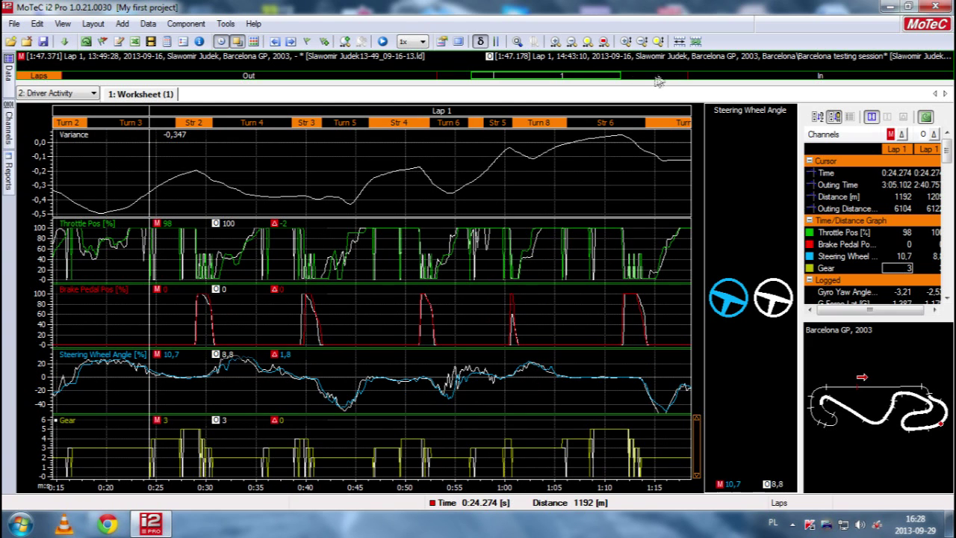
scroll(520, 185, "down", 2)
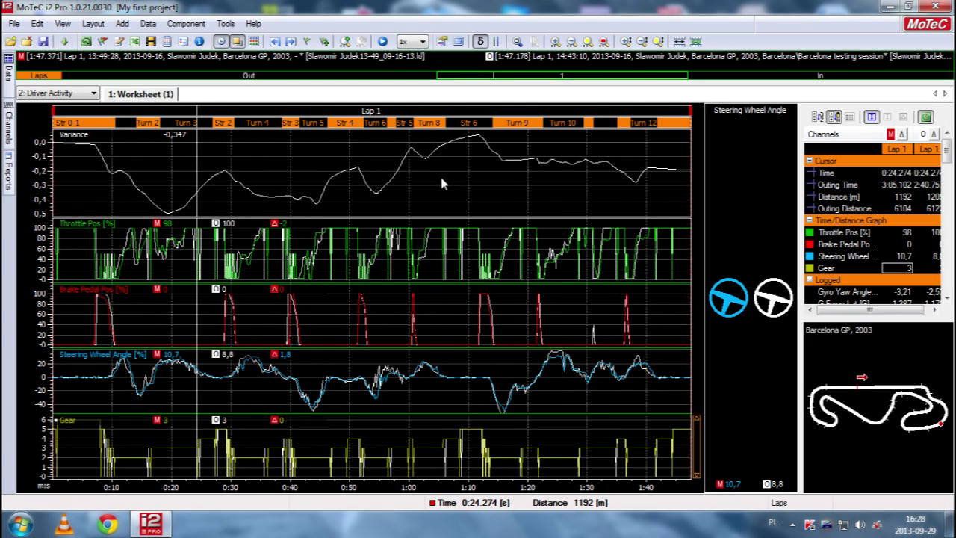
left_click(471, 146)
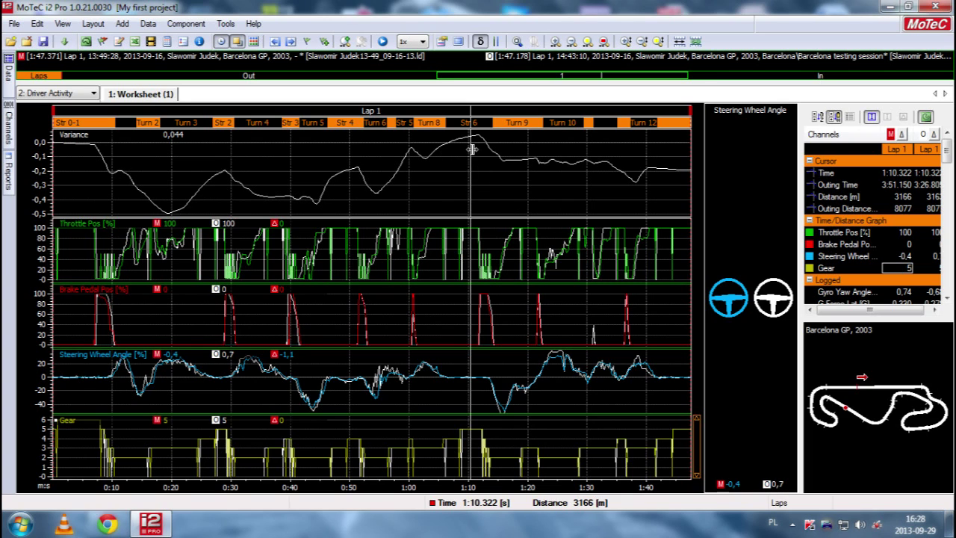
- Play from the 1:10 mark and step the marker to 1:11.974 s (3270 m) entering braking
key("space")
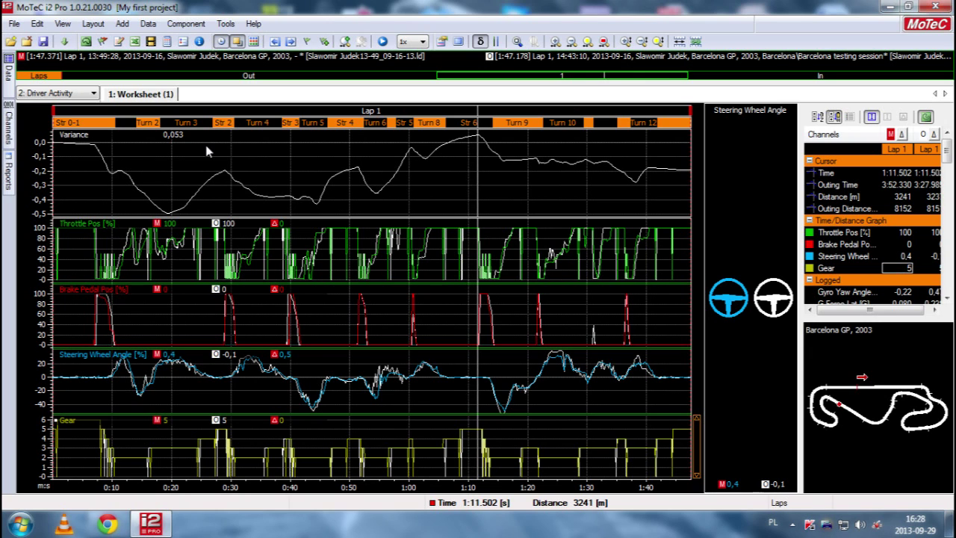
key("Left")
key("Left")
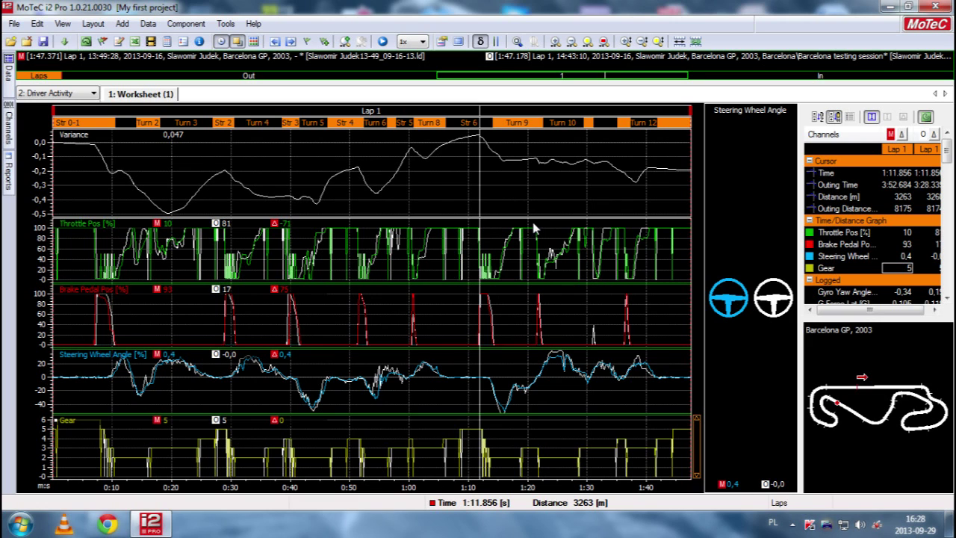
key("Right")
key("Right")
key("Right")
key("Right")
key("Right")
key("Right")
key("Right")
key("Right")
key("Right")
key("Right")
key("Right")
key("Right")
key("Right")
key("Right")
key("Right")
key("Right")
key("Right")
key("Right")
key("Right")
key("Right")
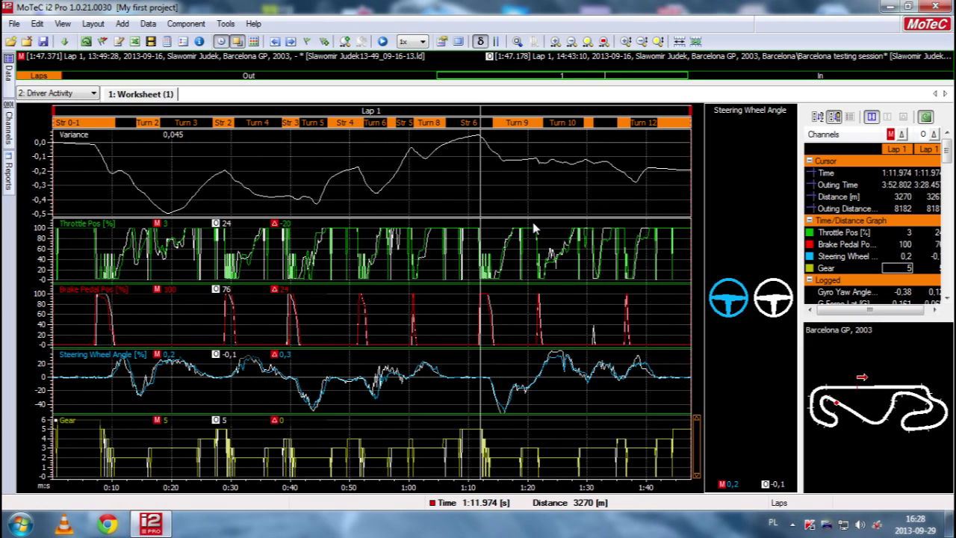